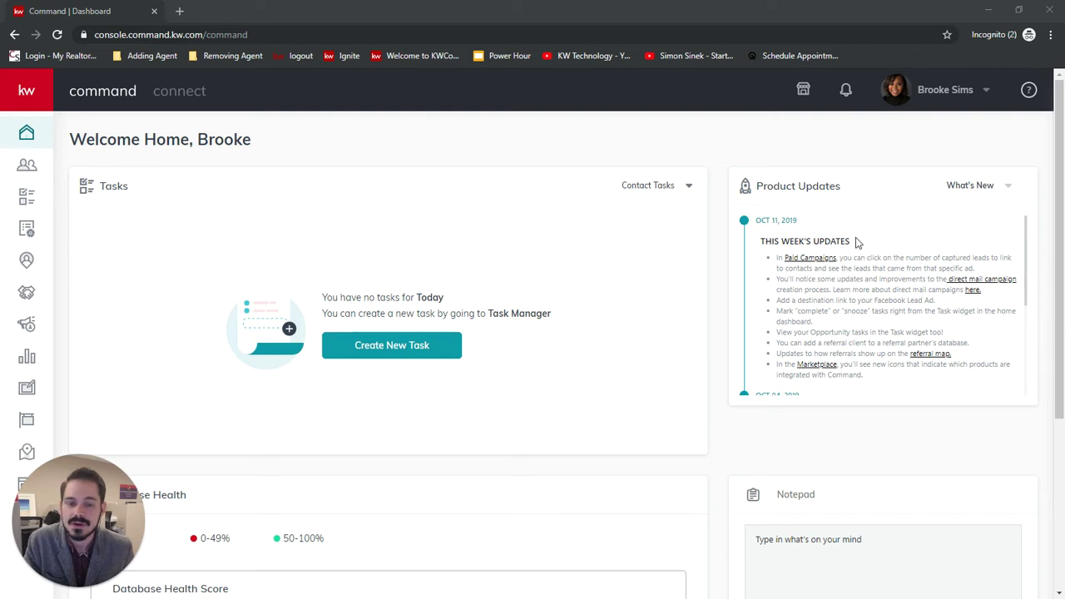
# Step: Open Settings from the profile menu to see connected apps, with DocuSign listed as Not Connected
pyautogui.click(932, 96)
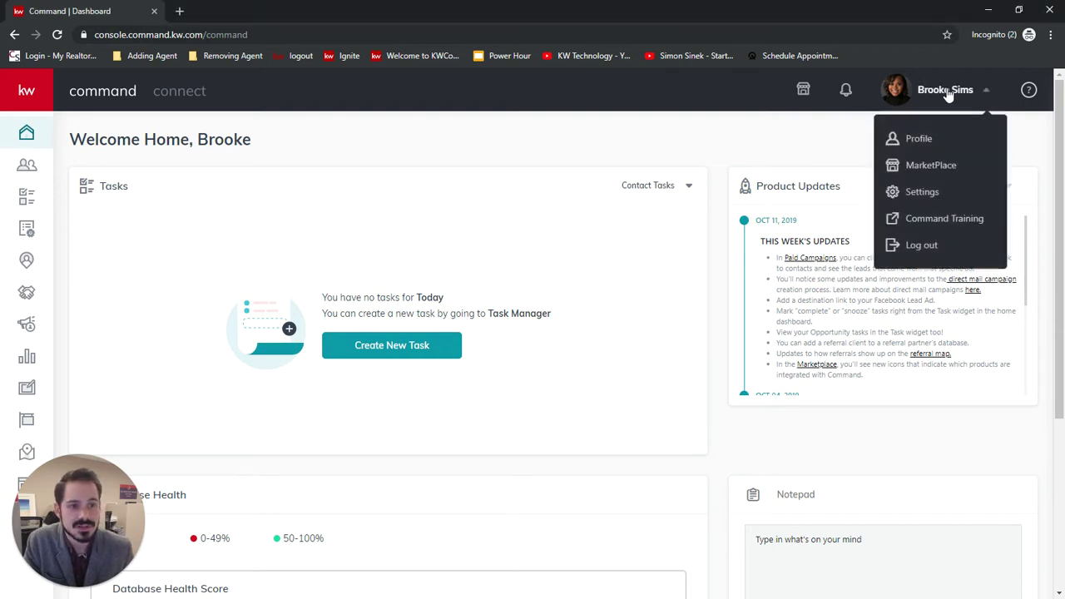
pyautogui.click(926, 192)
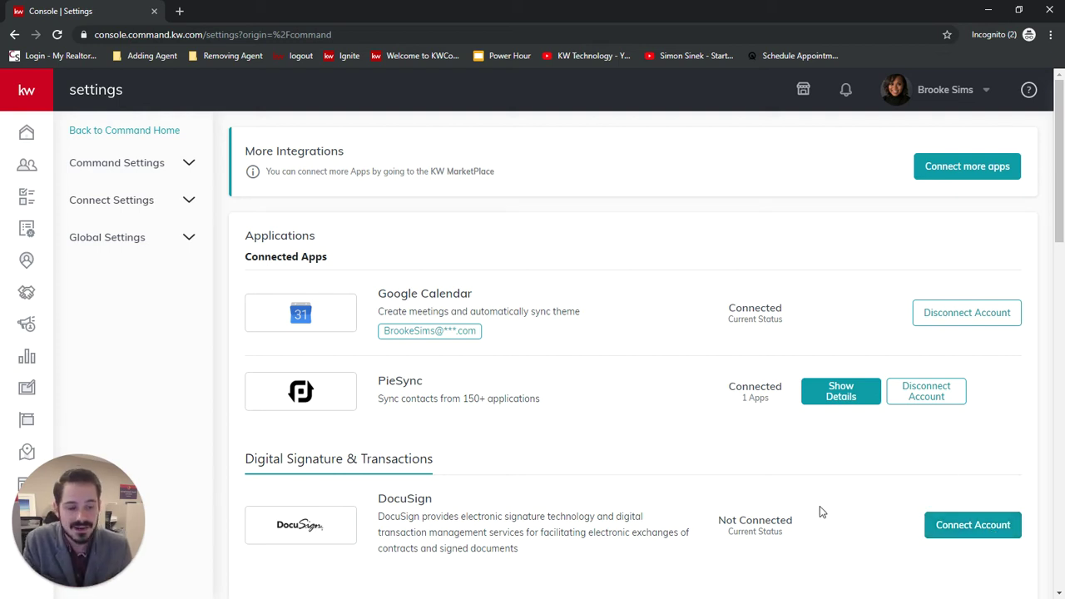
# Step: Connect DocuSign by confirming the prefilled name and email, sending the registration email, and bringing up the invitation
pyautogui.click(971, 525)
pyautogui.moveTo(431, 281); pyautogui.dragTo(389, 288)
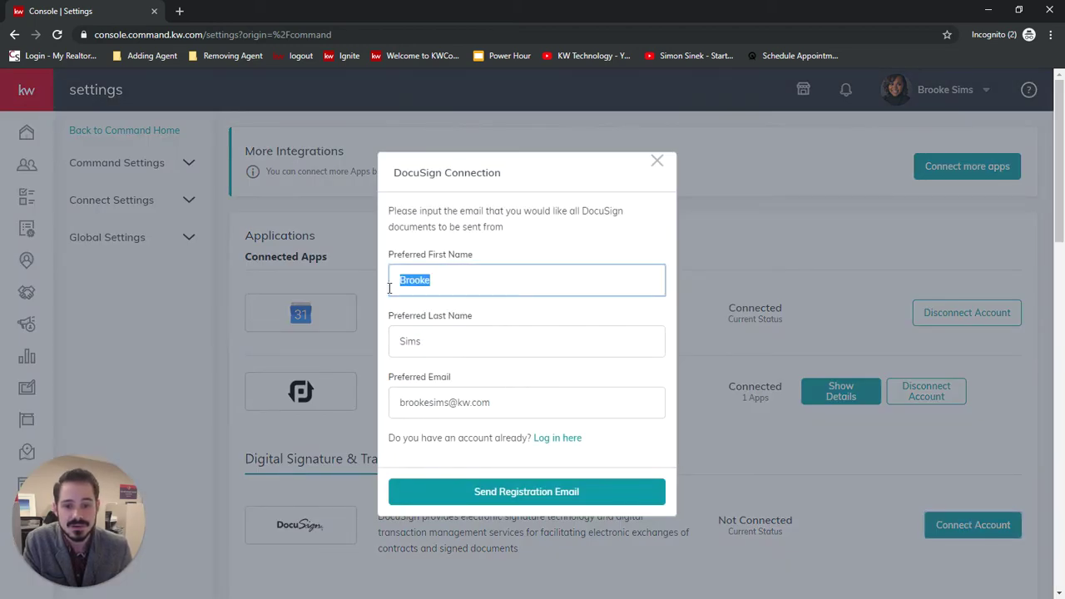
pyautogui.moveTo(426, 341); pyautogui.dragTo(364, 344)
pyautogui.moveTo(525, 404); pyautogui.dragTo(391, 404)
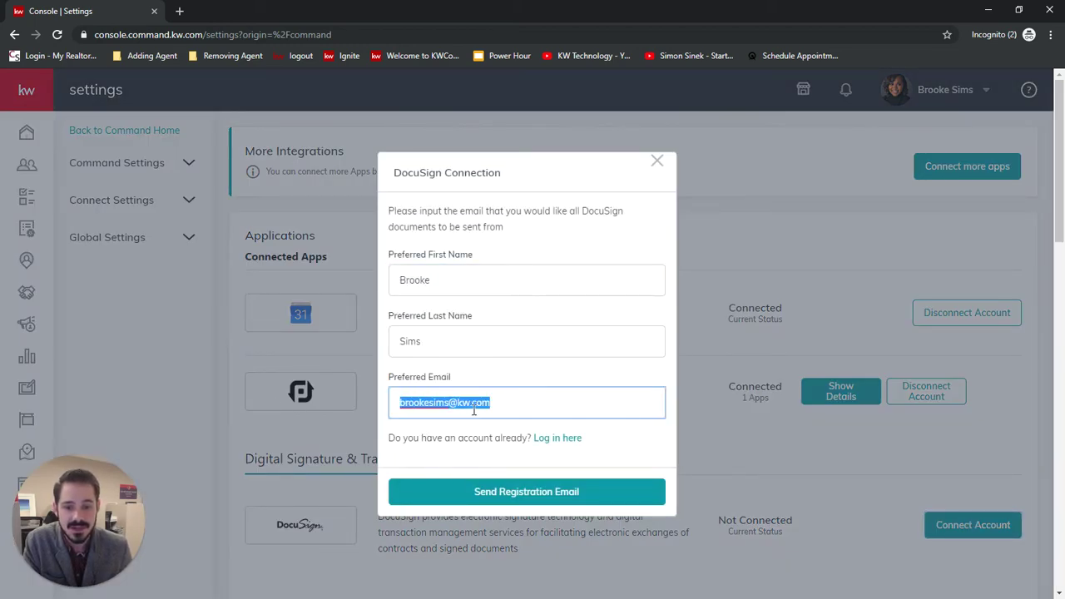
pyautogui.click(628, 451)
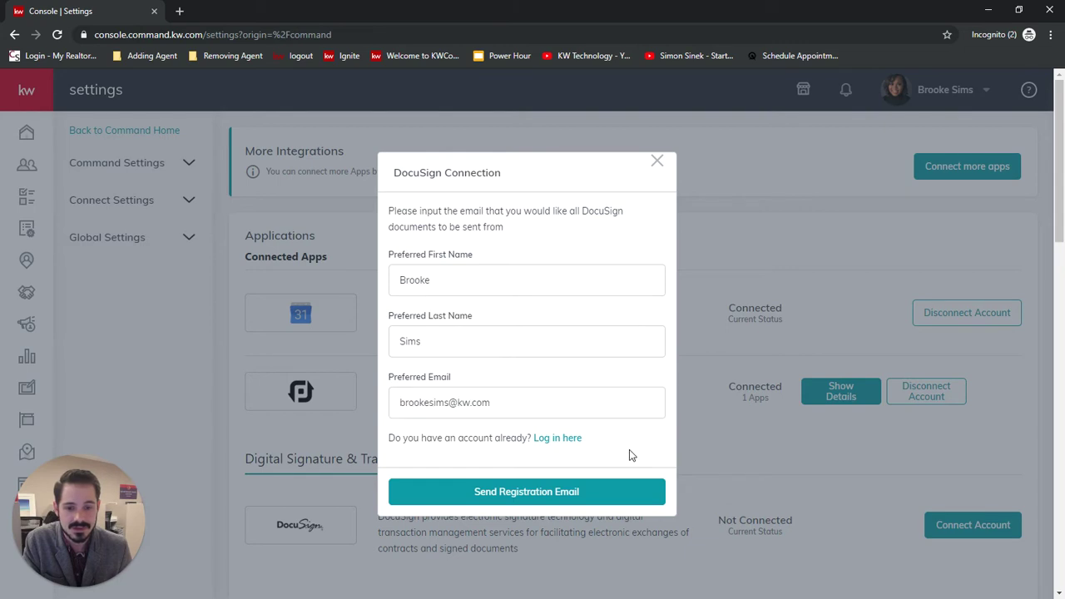
pyautogui.click(536, 494)
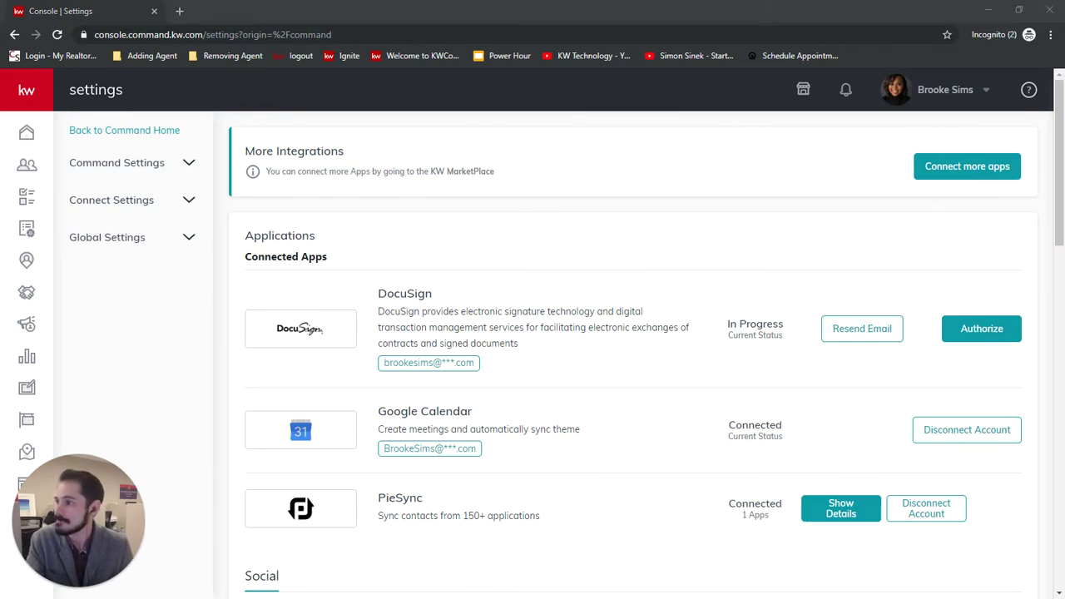
pyautogui.moveTo(142, 147); pyautogui.dragTo(232, 52)
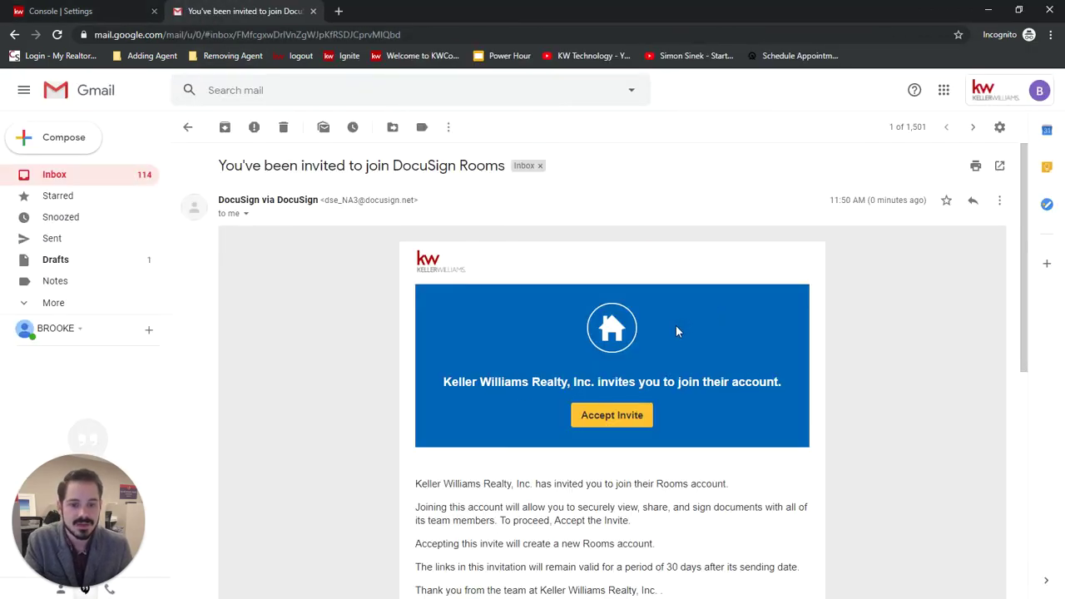
# Step: Accept the DocuSign Rooms invitation from the Gmail message
pyautogui.scroll(-3, 674, 332)
pyautogui.scroll(2, 657, 366)
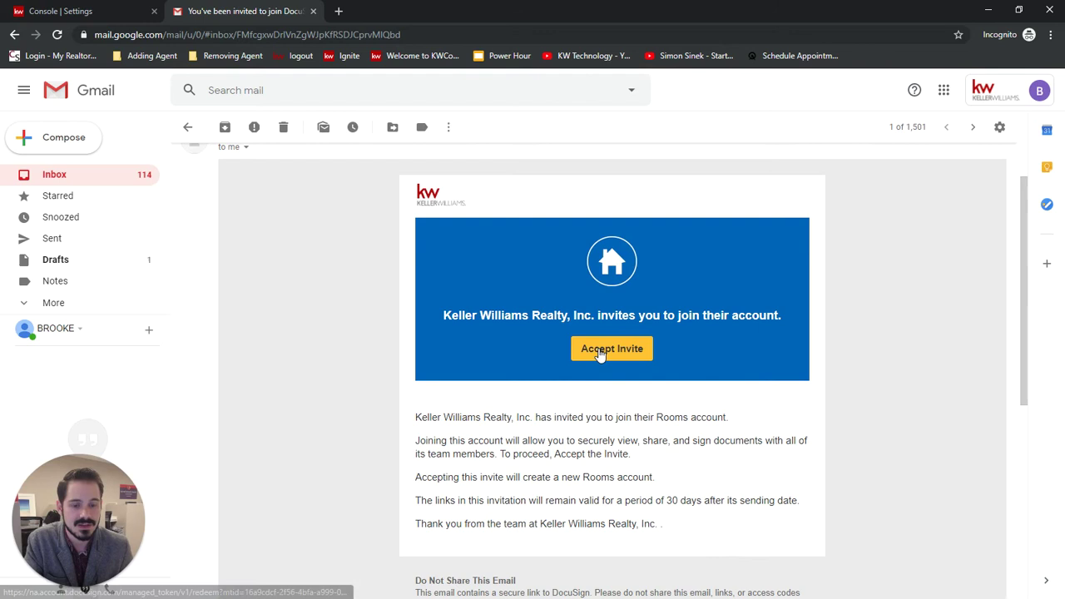
pyautogui.click(616, 351)
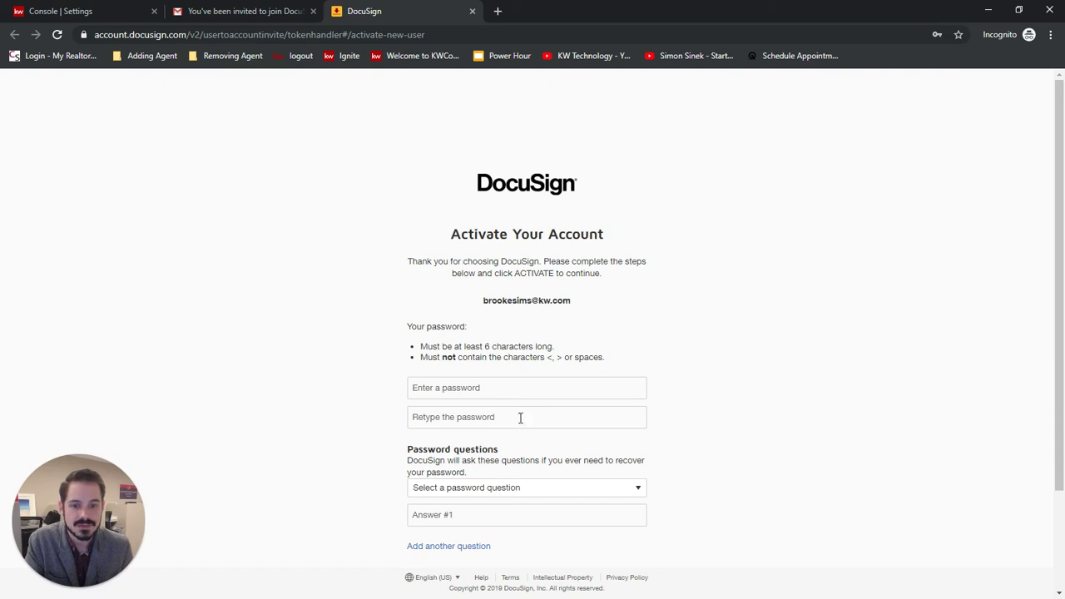
# Step: Fill the activation form with a password, the mother's maiden name question and an answer, then submit
pyautogui.click(519, 389)
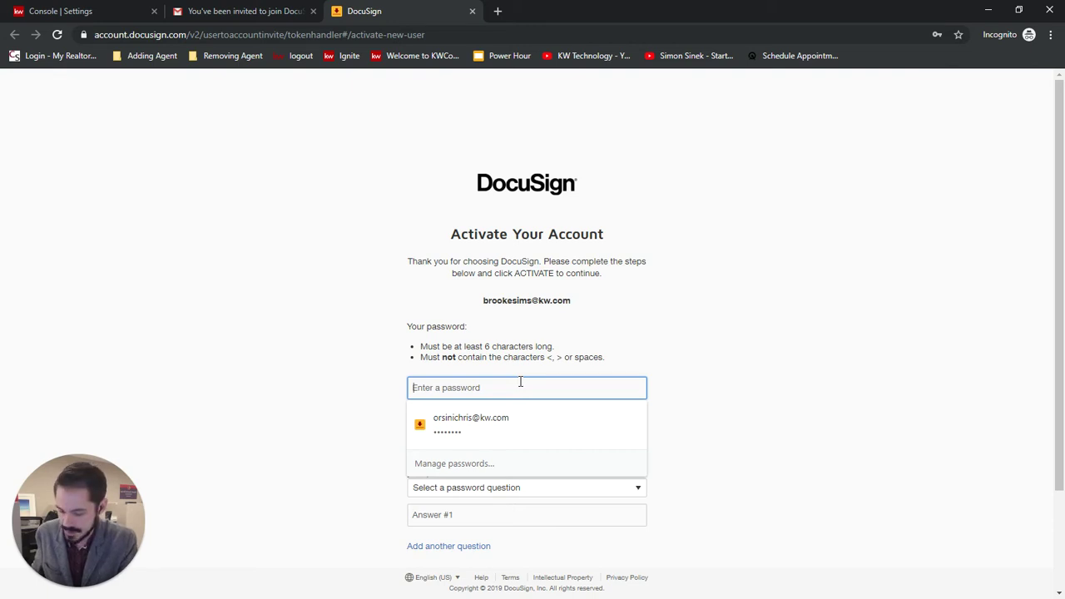
pyautogui.write('••••••••')
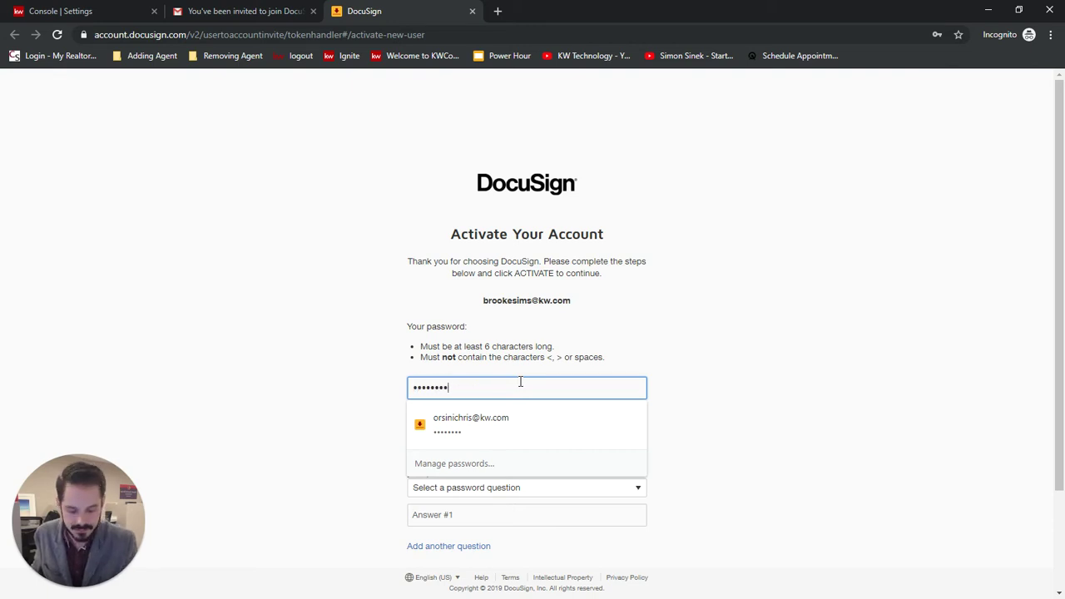
pyautogui.write('•')
pyautogui.press('Tab')
pyautogui.write('•')
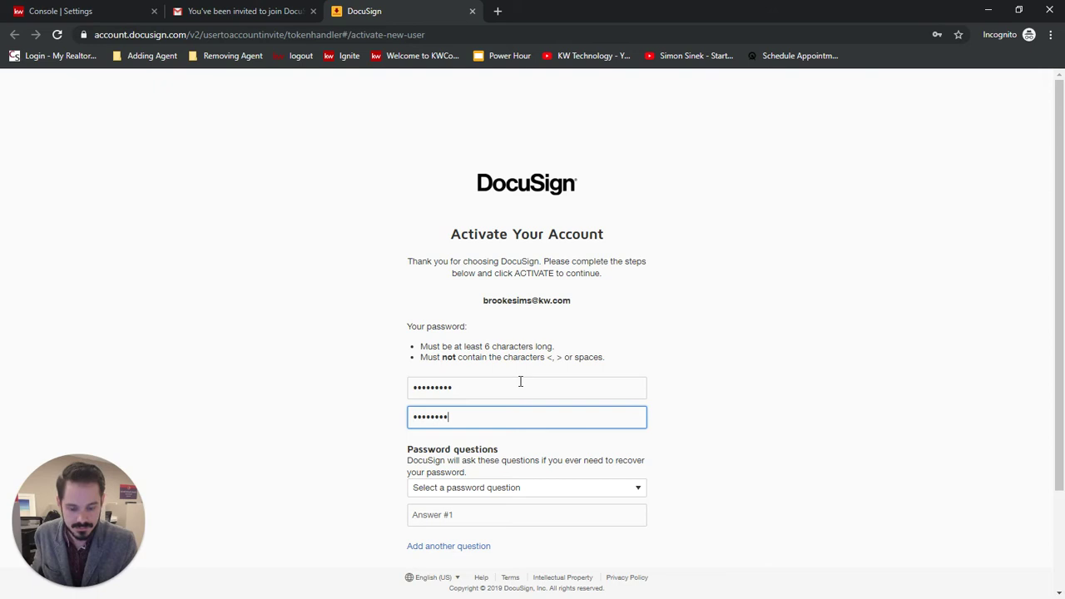
pyautogui.scroll(-3, 758, 358)
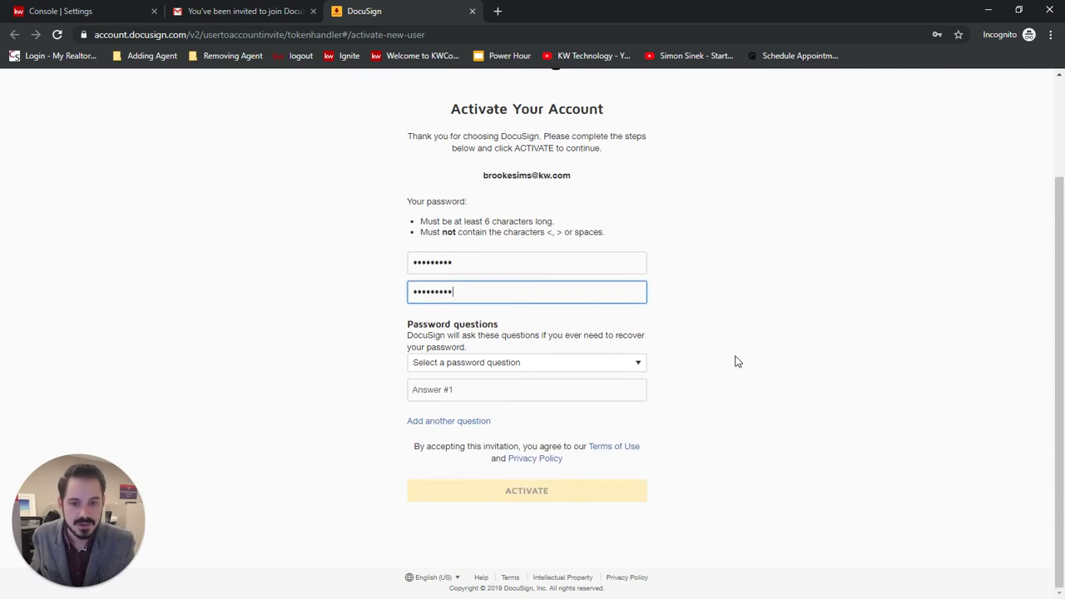
pyautogui.click(626, 362)
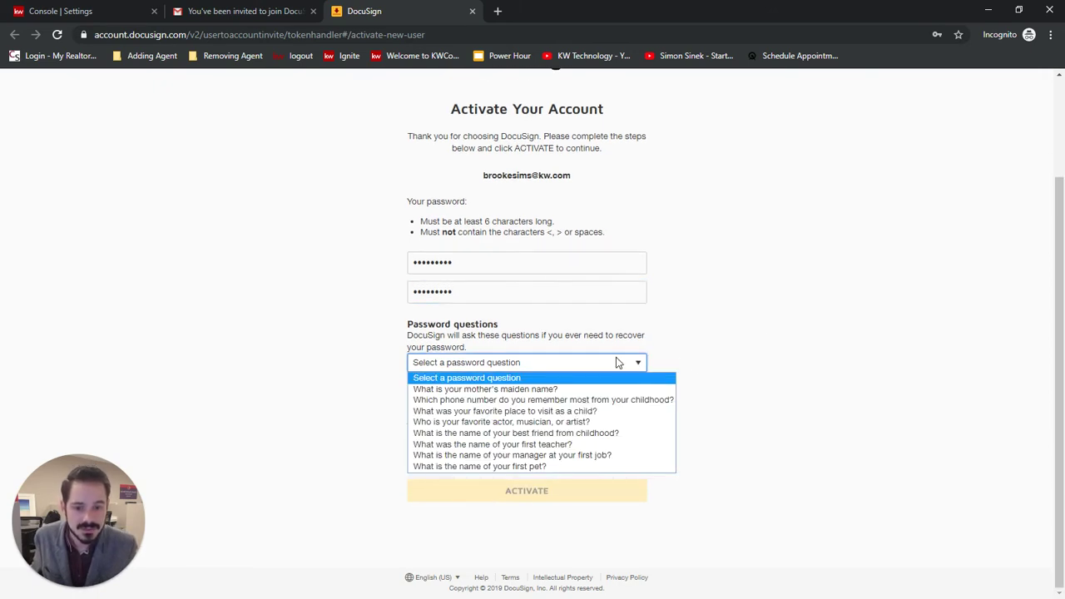
pyautogui.click(548, 389)
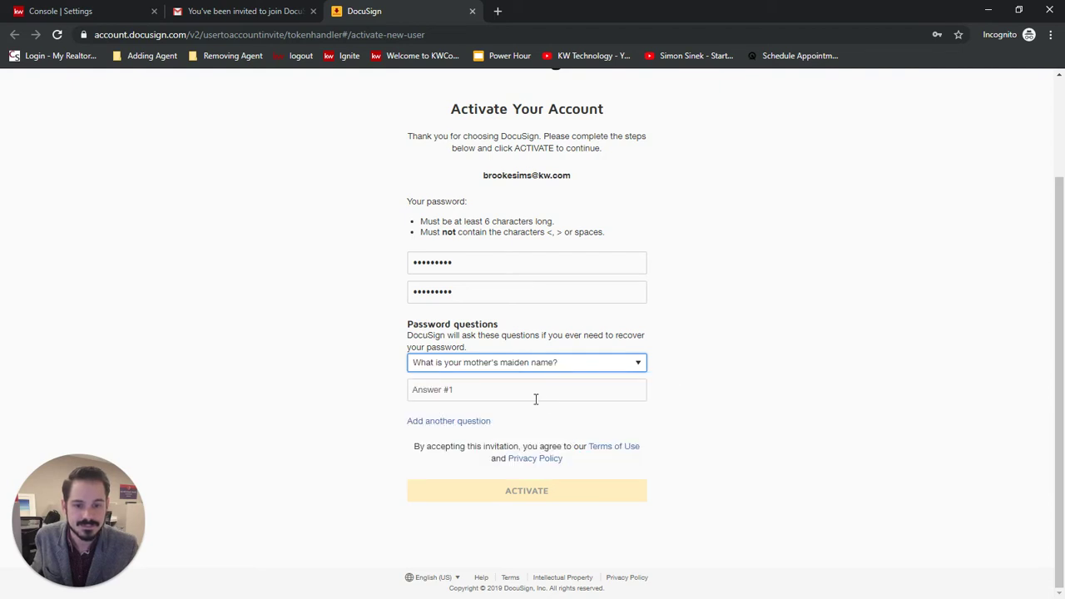
pyautogui.click(529, 388)
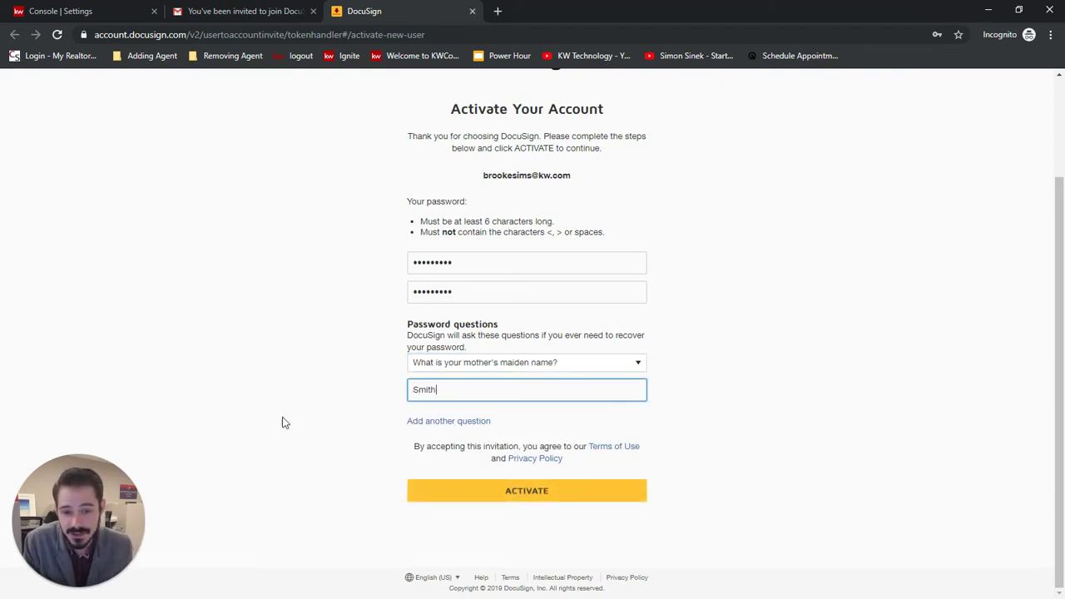
pyautogui.click(547, 490)
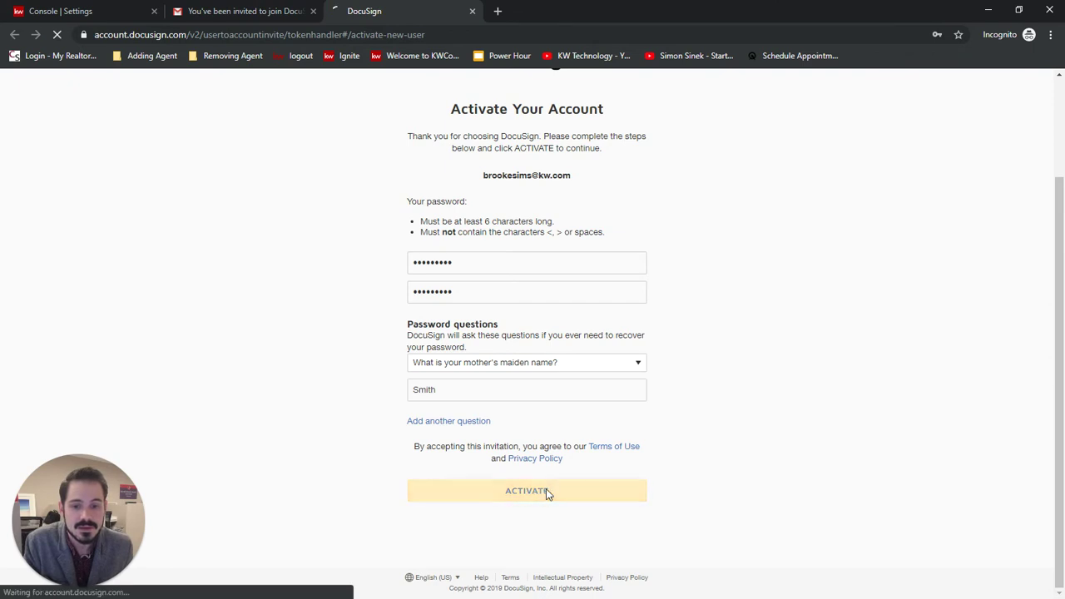
# Step: Close the error page, reopen the invitation, and enter a stronger password twice
pyautogui.click(471, 11)
pyautogui.click(606, 350)
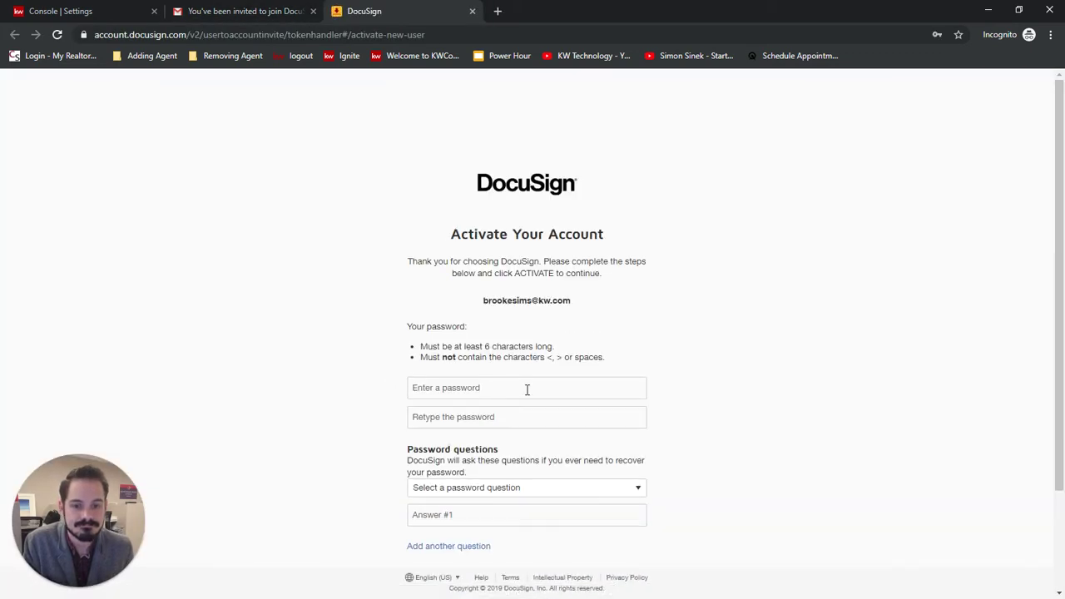
pyautogui.click(525, 386)
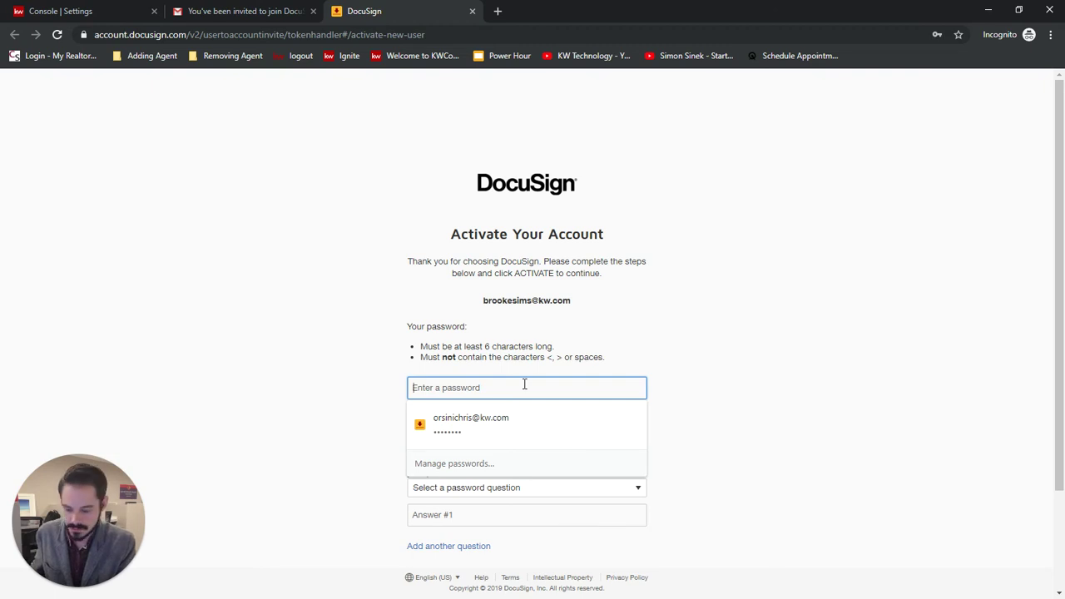
pyautogui.write('*******')
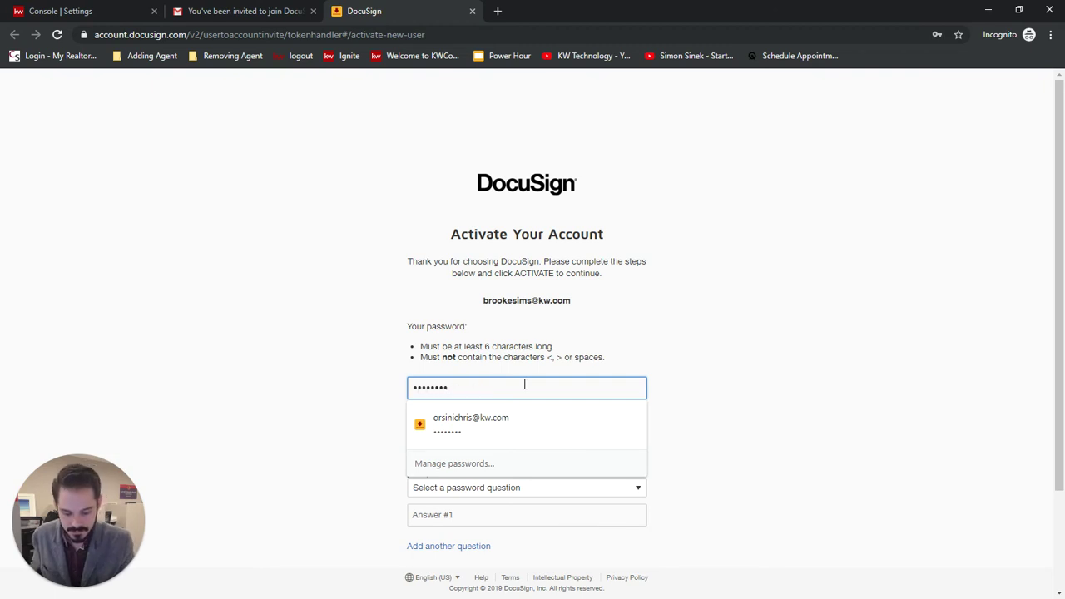
pyautogui.write('***')
pyautogui.press('Tab')
pyautogui.write('********')
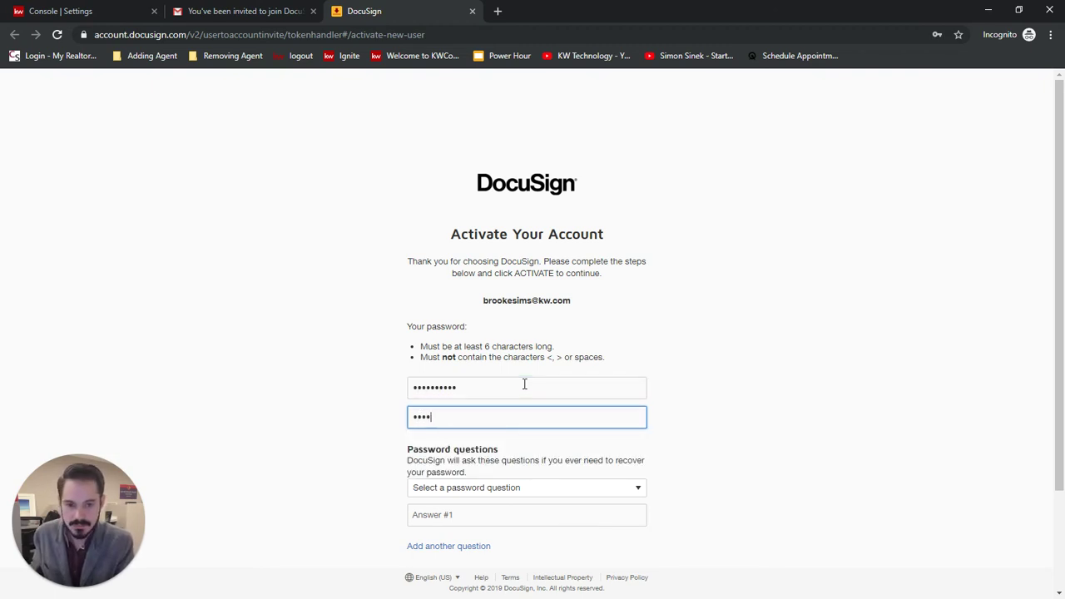
pyautogui.write('*')
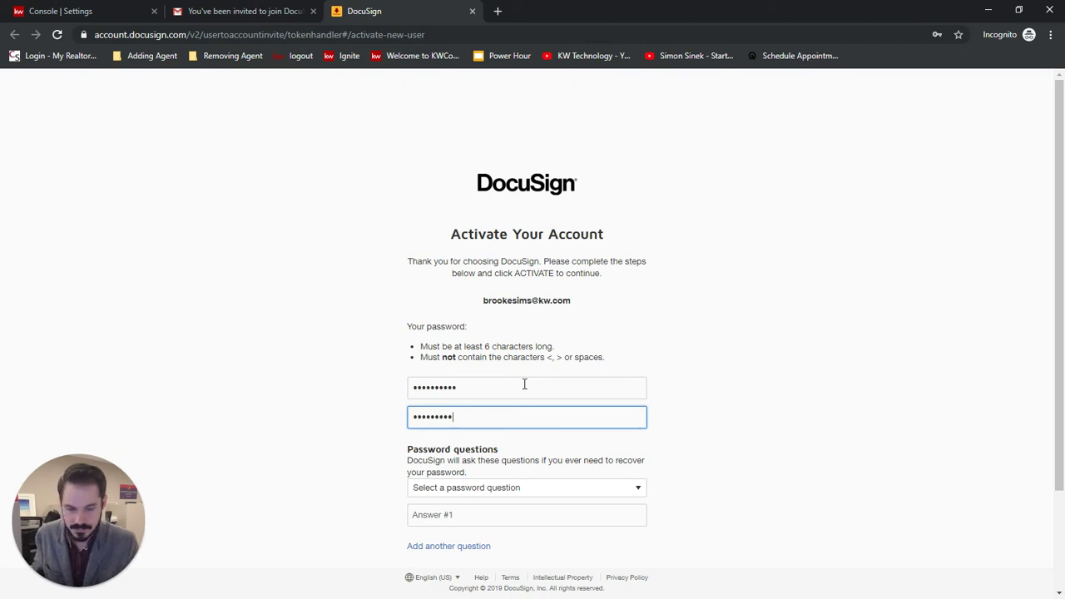
# Step: Choose the mother's maiden name question, enter its answer, and activate the account
pyautogui.click(513, 487)
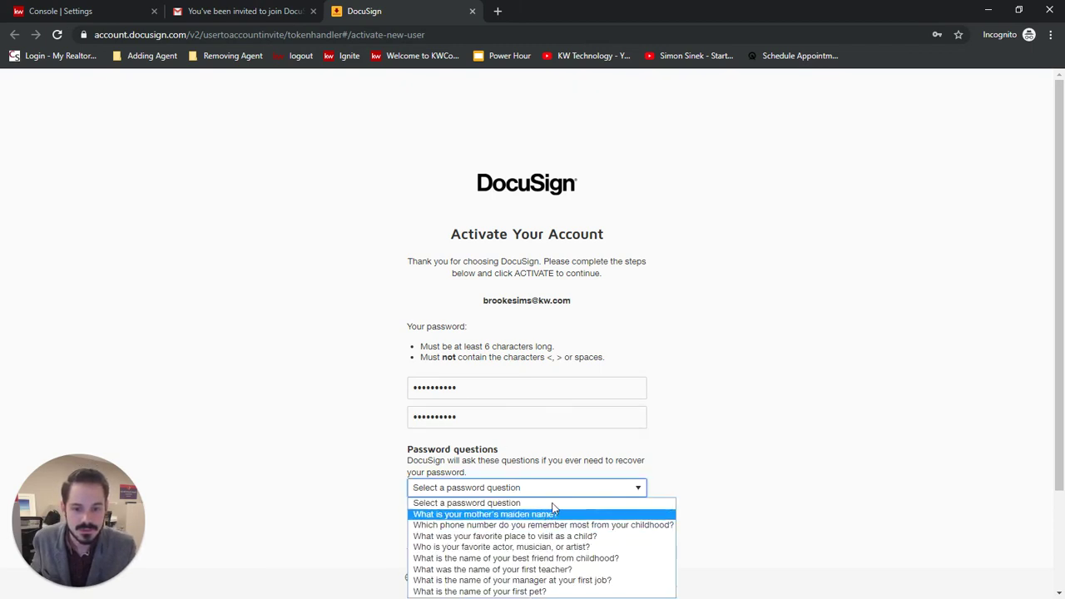
pyautogui.click(554, 516)
pyautogui.click(522, 517)
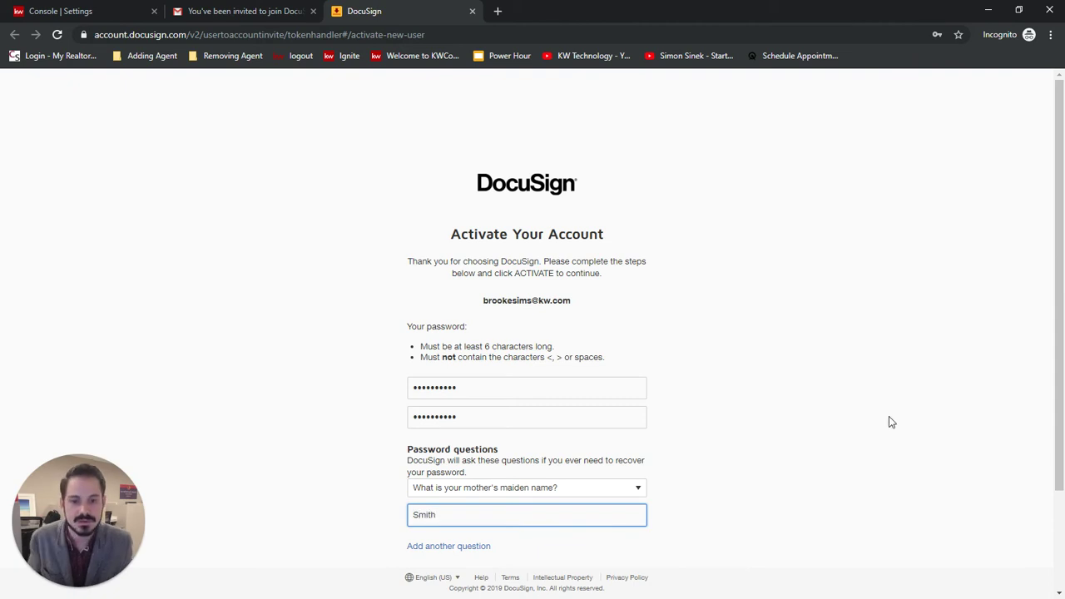
pyautogui.scroll(-3, 363, 470)
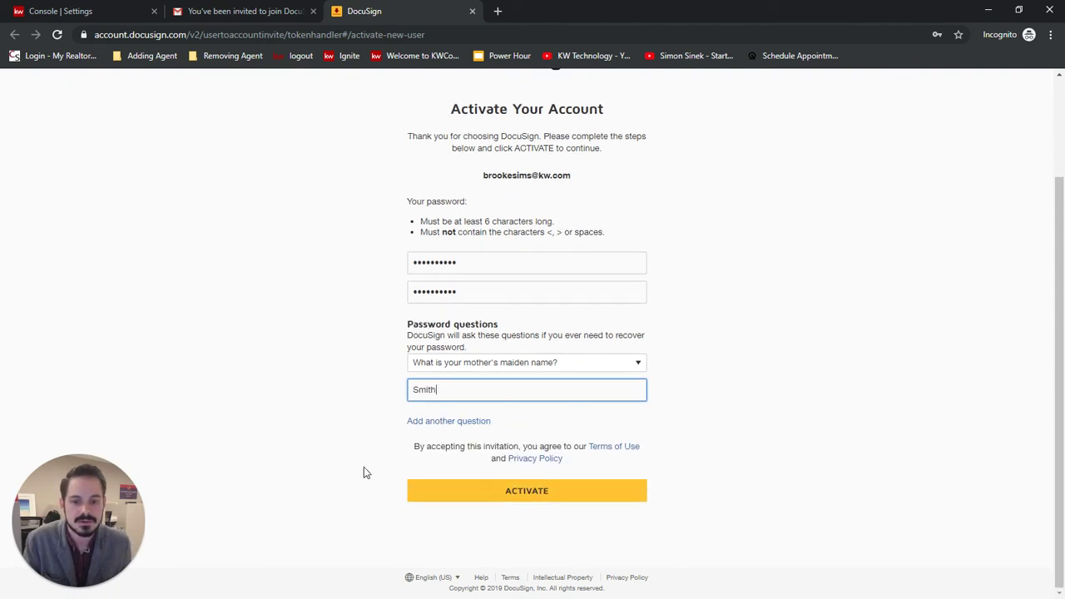
pyautogui.click(527, 493)
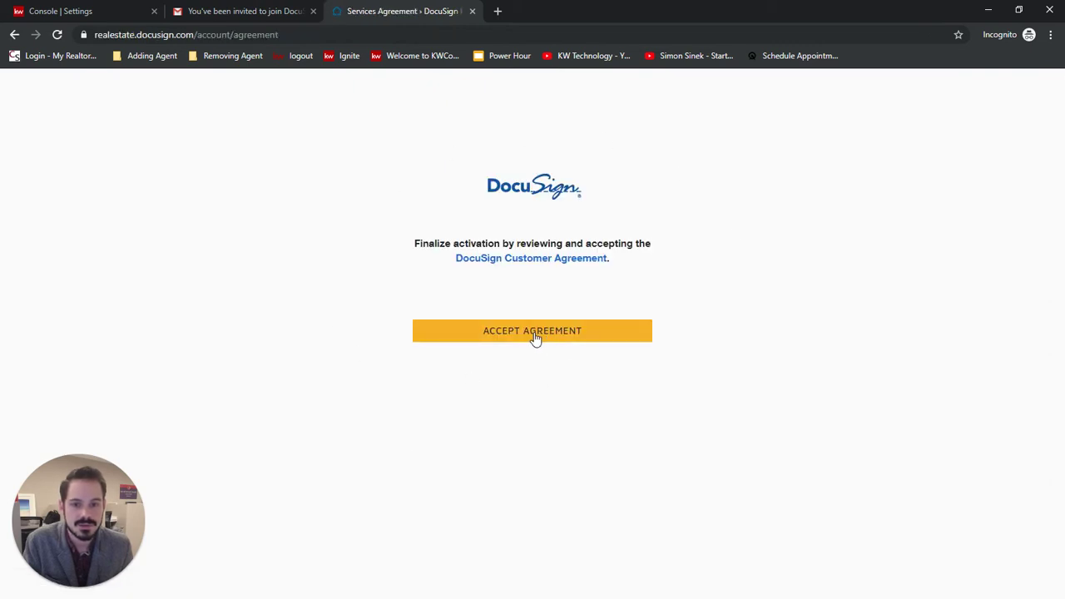
# Step: Accept the DocuSign Customer Agreement and dismiss the What's New and Congratulations popups
pyautogui.click(531, 341)
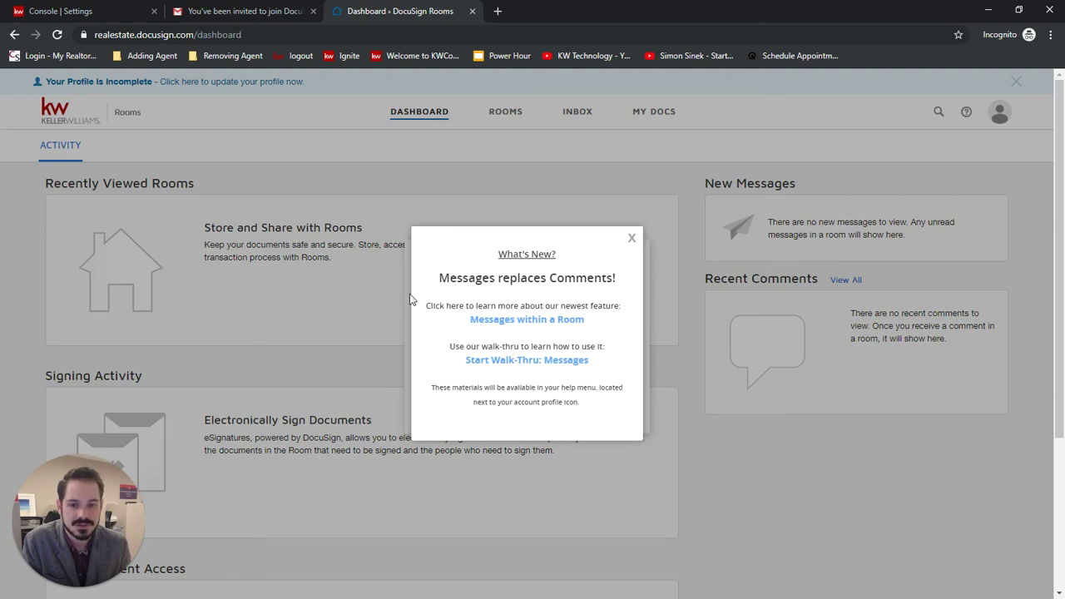
pyautogui.click(631, 238)
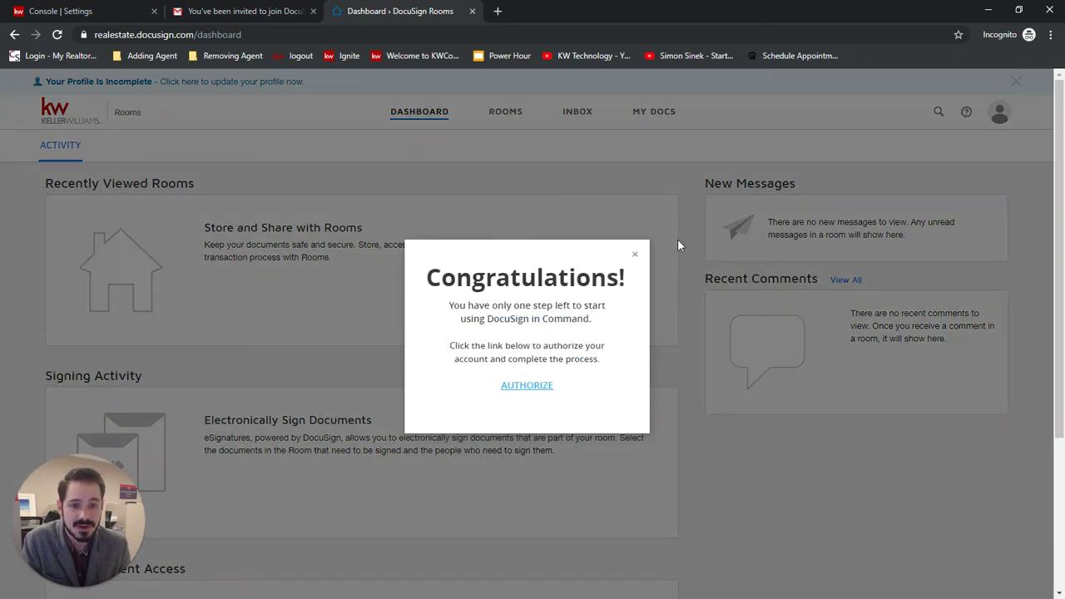
pyautogui.click(634, 254)
# Step: Split the invitation email into its own window and check the account e-mail linked to DocuSign
pyautogui.click(219, 10)
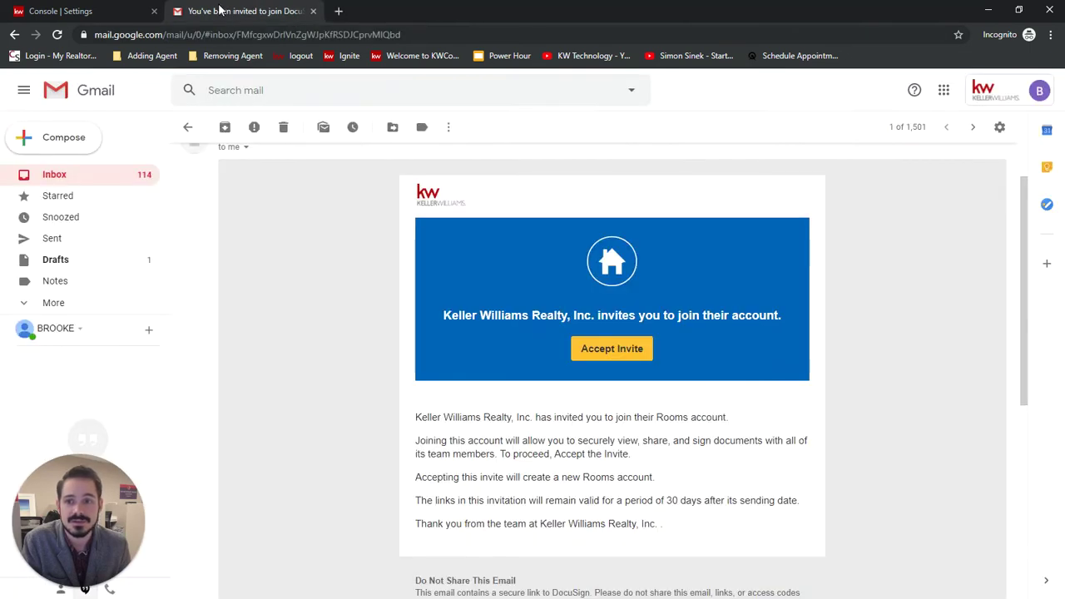
pyautogui.moveTo(219, 10); pyautogui.dragTo(4, 249)
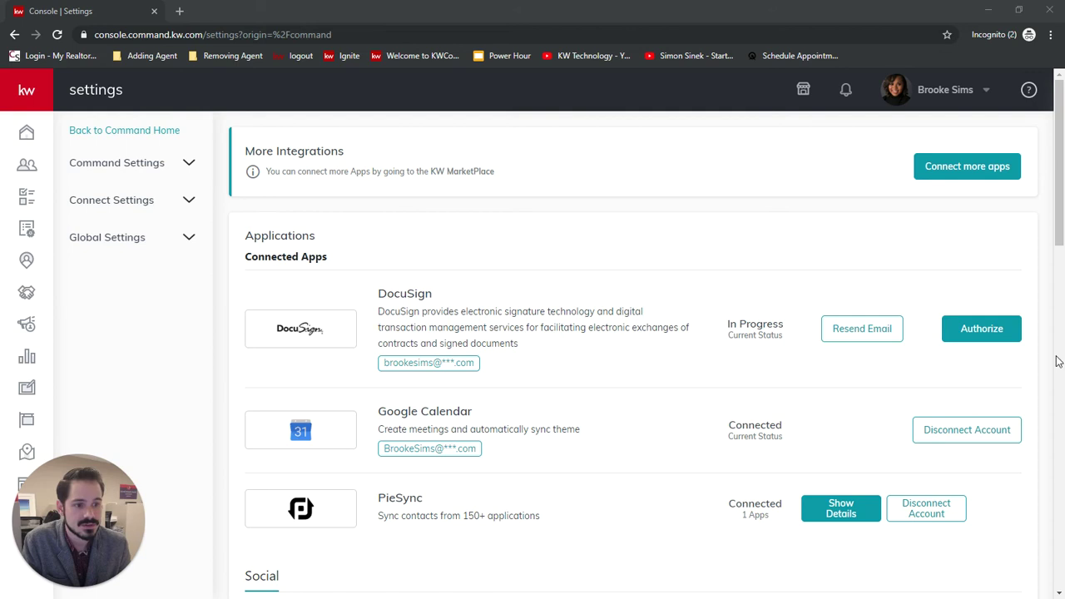
pyautogui.moveTo(381, 363); pyautogui.dragTo(471, 366)
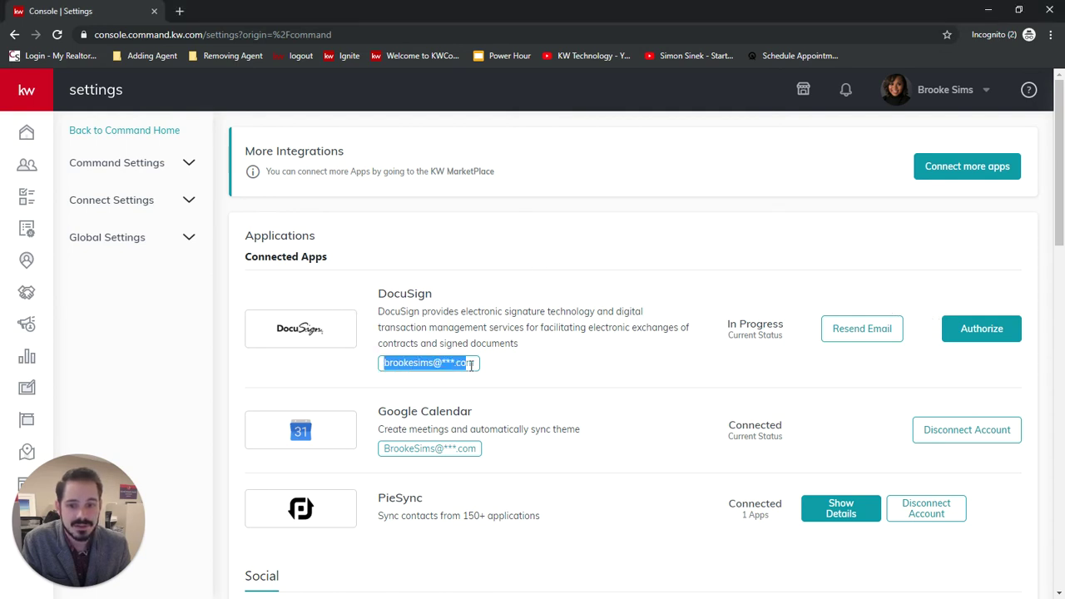
pyautogui.click(589, 380)
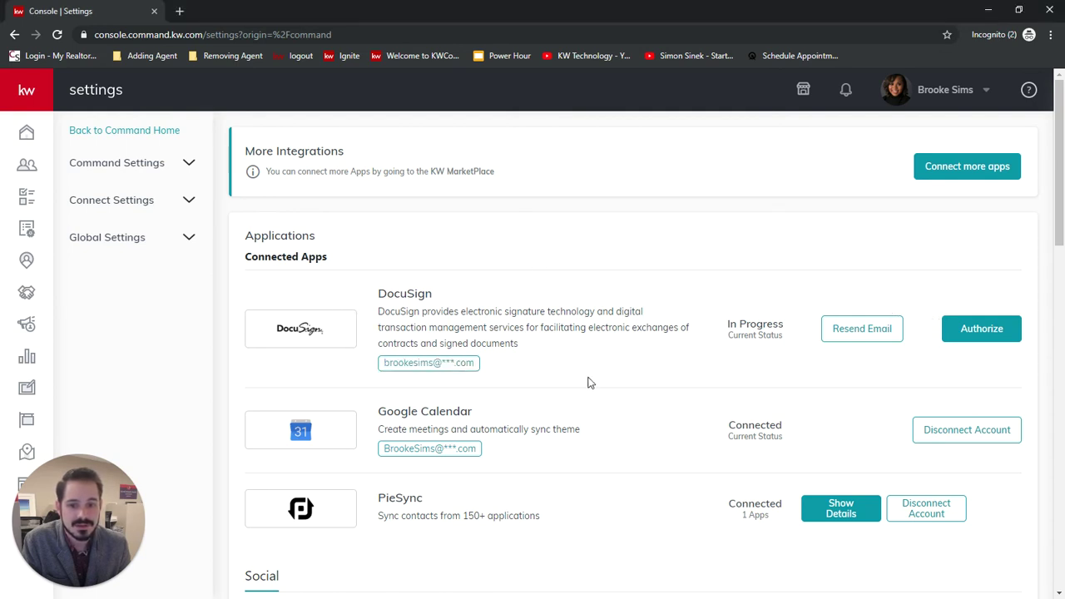
# Step: Authorize DocuSign in Command's Connected Apps and wait for the DocuSign sign-in window
pyautogui.click(971, 332)
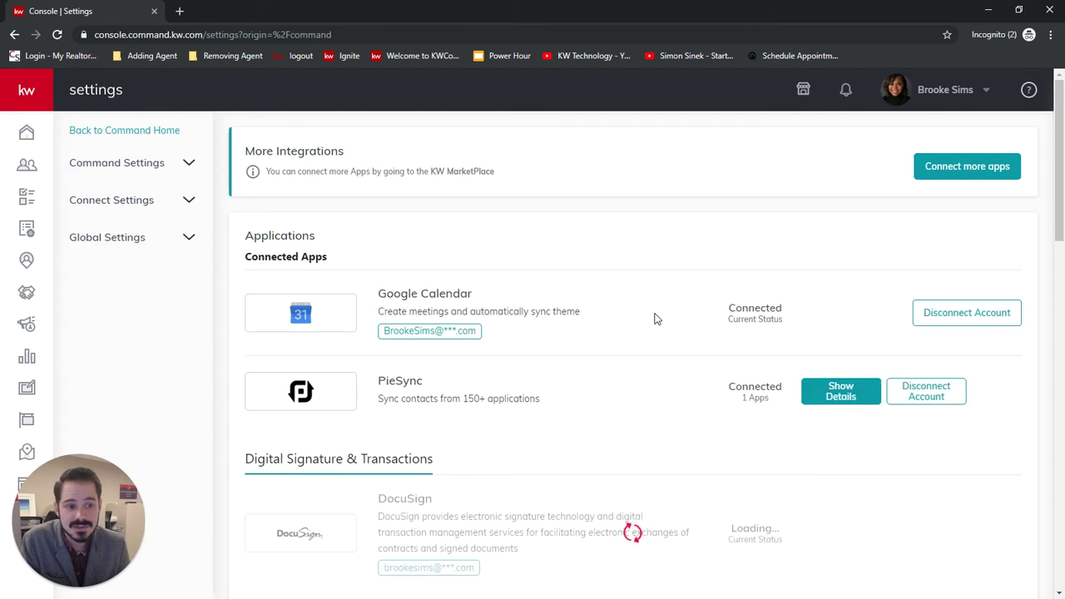
pyautogui.scroll(-1, 629, 307)
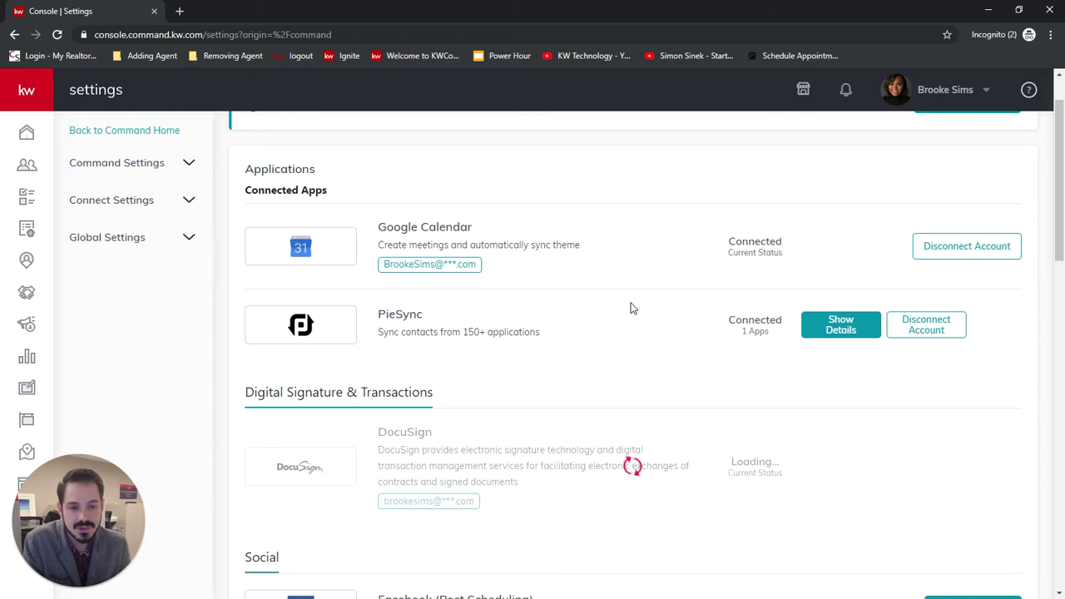
pyautogui.scroll(-1, 668, 398)
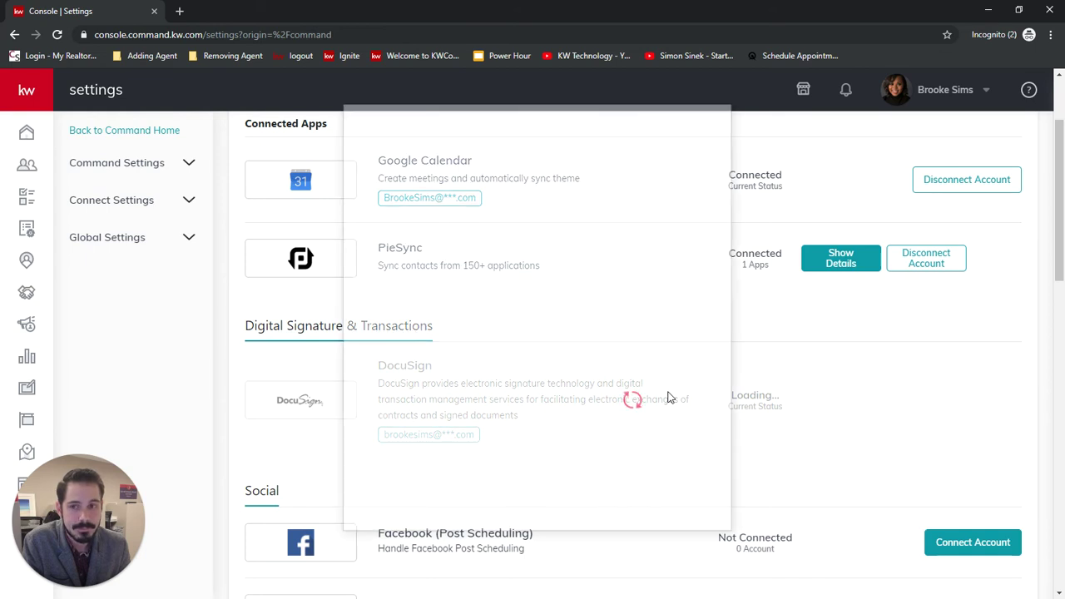
# Step: Log in to DocuSign with the account password and accept Keller Williams' requested permissions
pyautogui.click(595, 274)
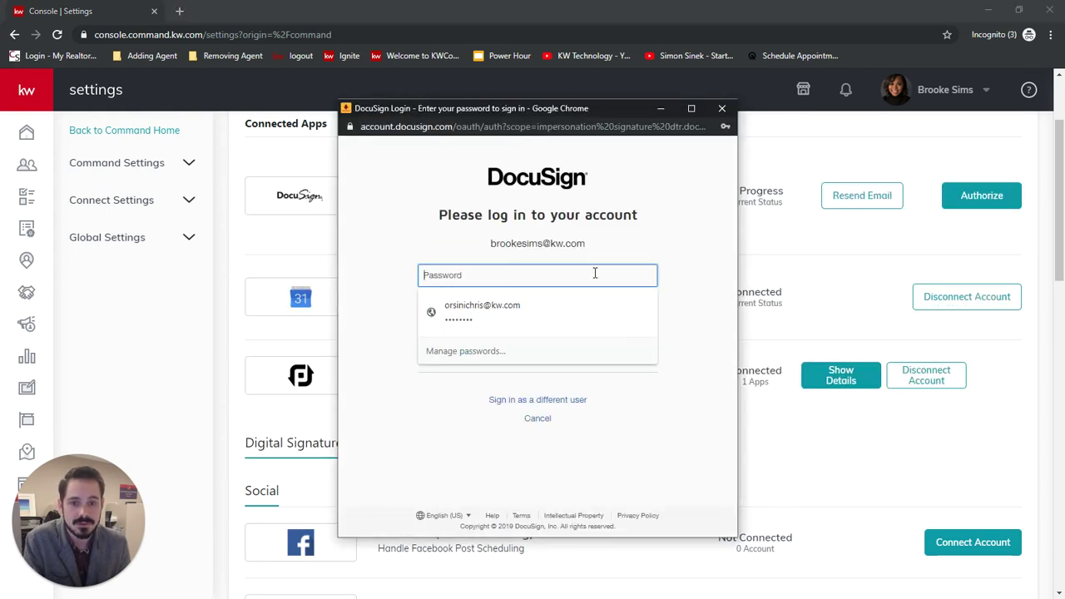
pyautogui.write('•')
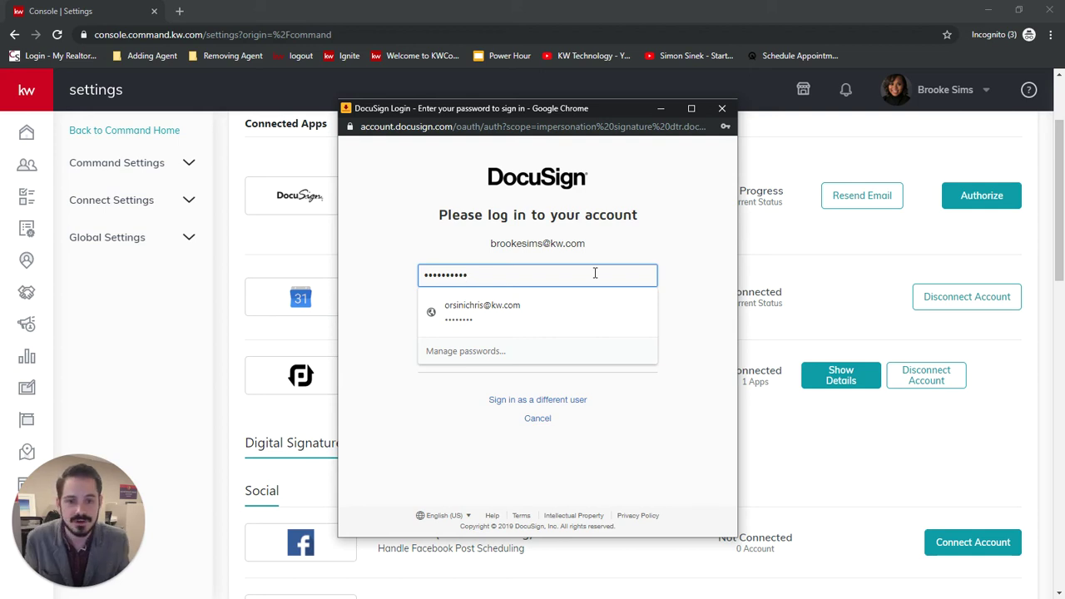
pyautogui.click(596, 319)
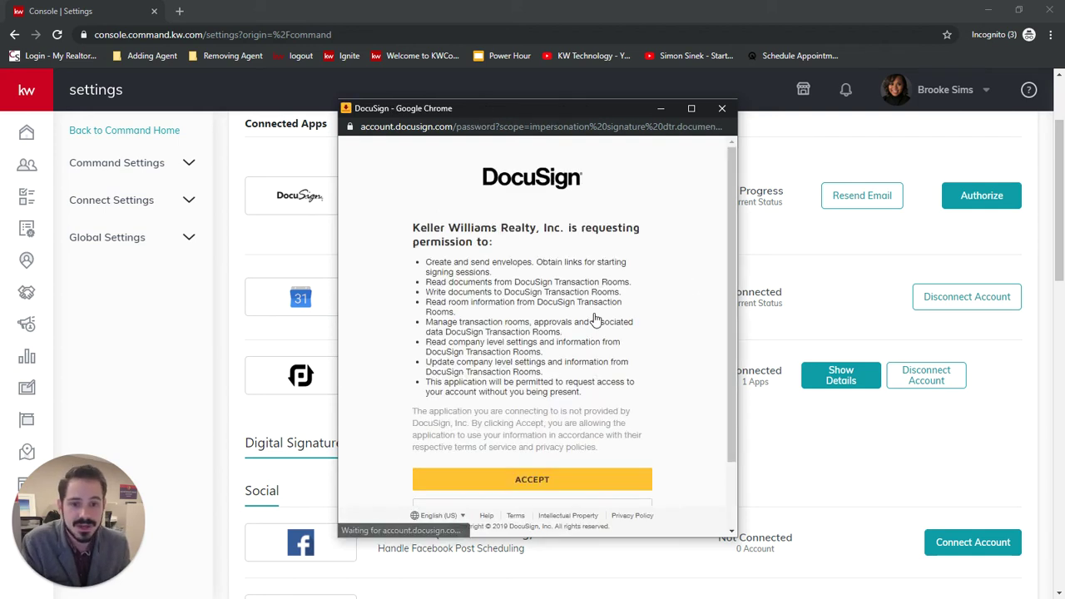
pyautogui.scroll(-1, 599, 318)
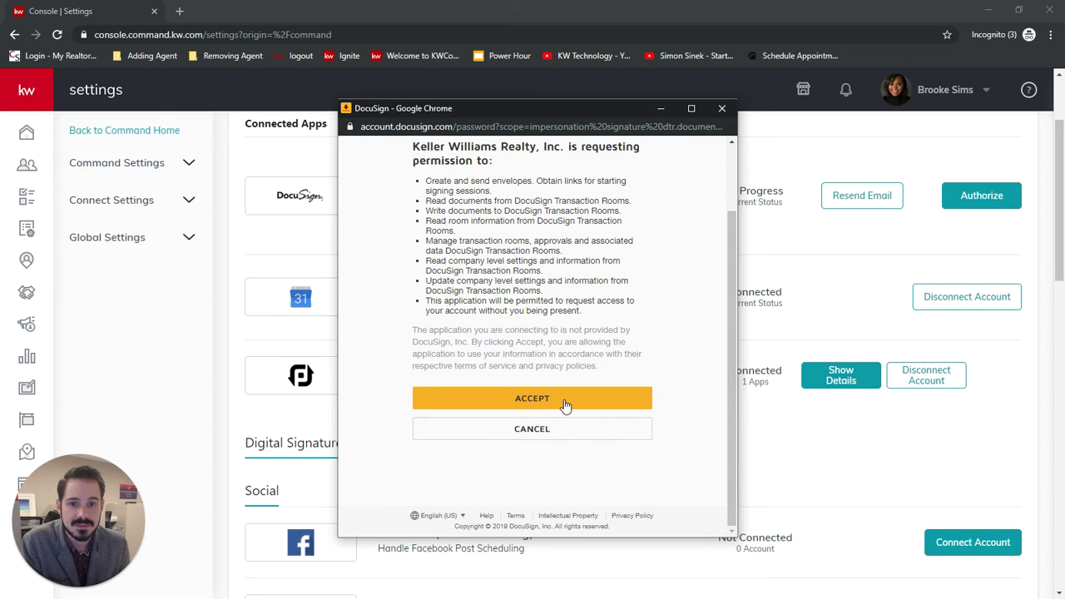
pyautogui.click(564, 404)
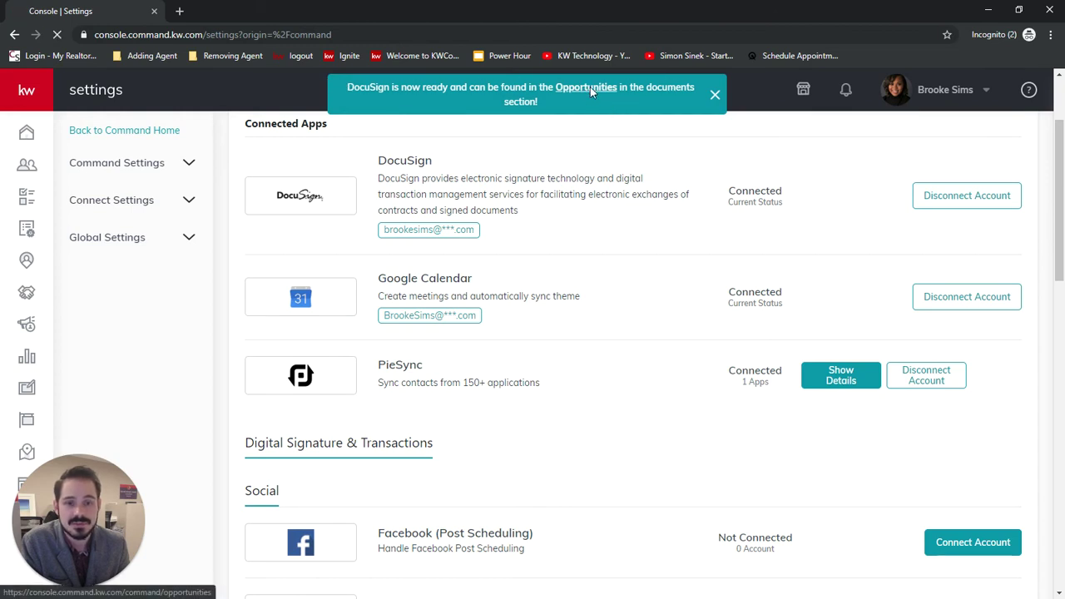
# Step: Open the McComas - Listing 212 main opportunity from the Appointment stage and view its Documents
pyautogui.click(590, 90)
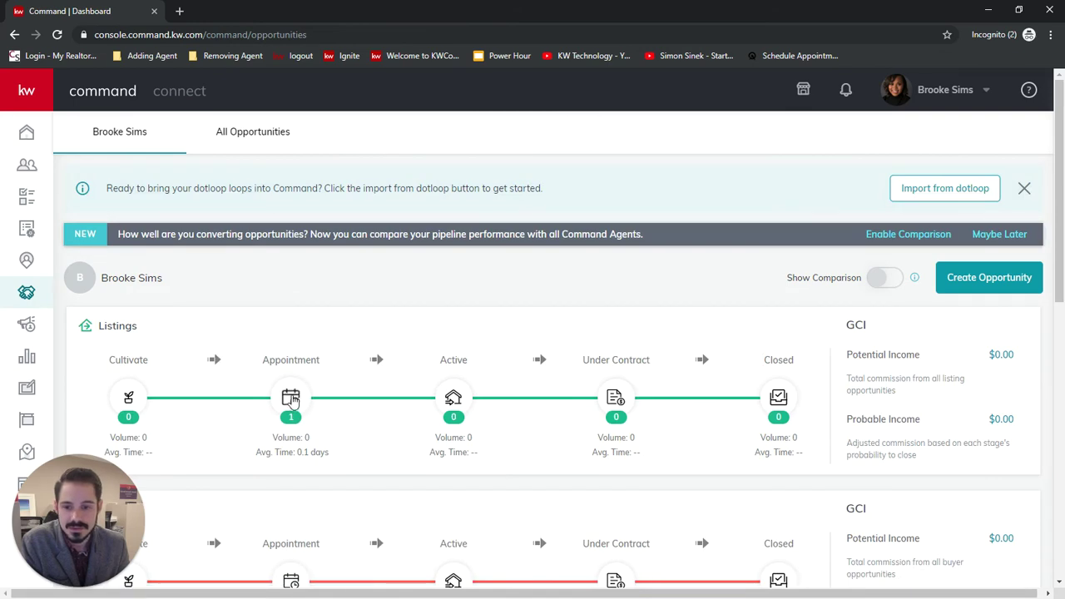
pyautogui.click(291, 399)
pyautogui.click(815, 323)
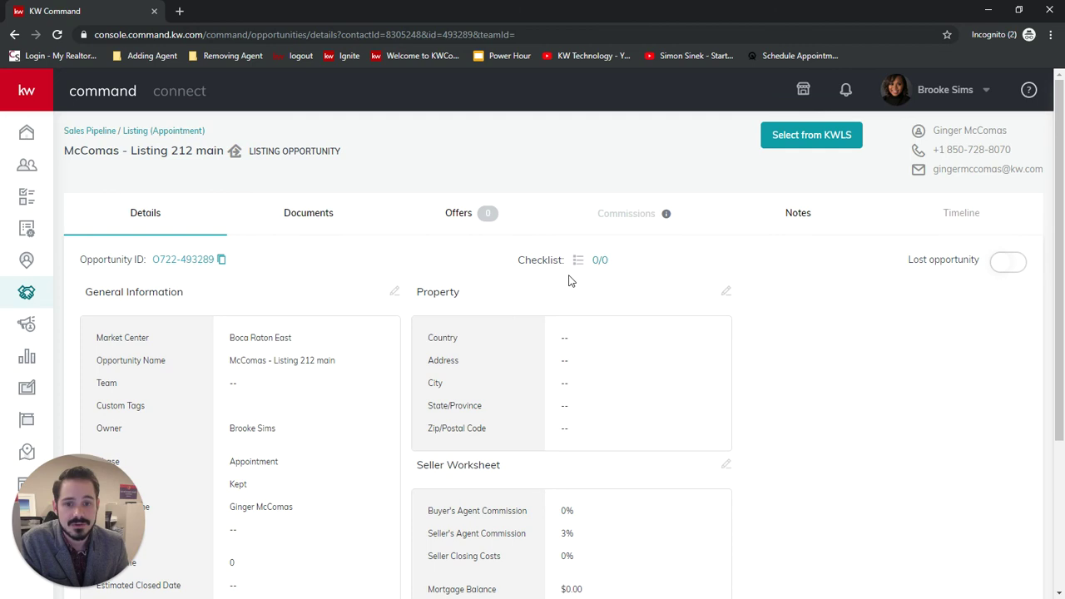
pyautogui.click(316, 217)
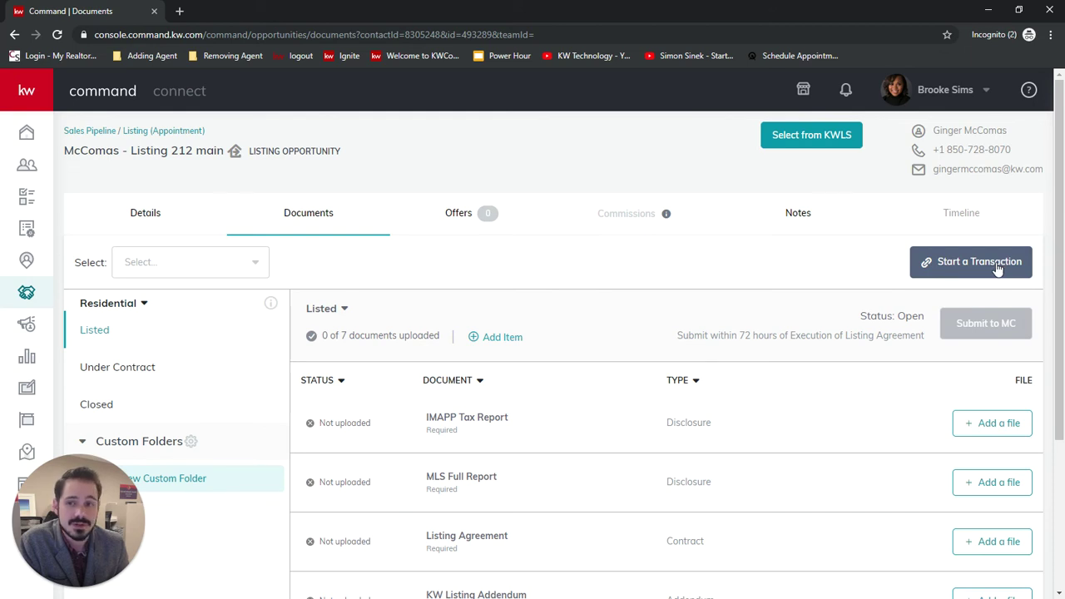
pyautogui.click(996, 269)
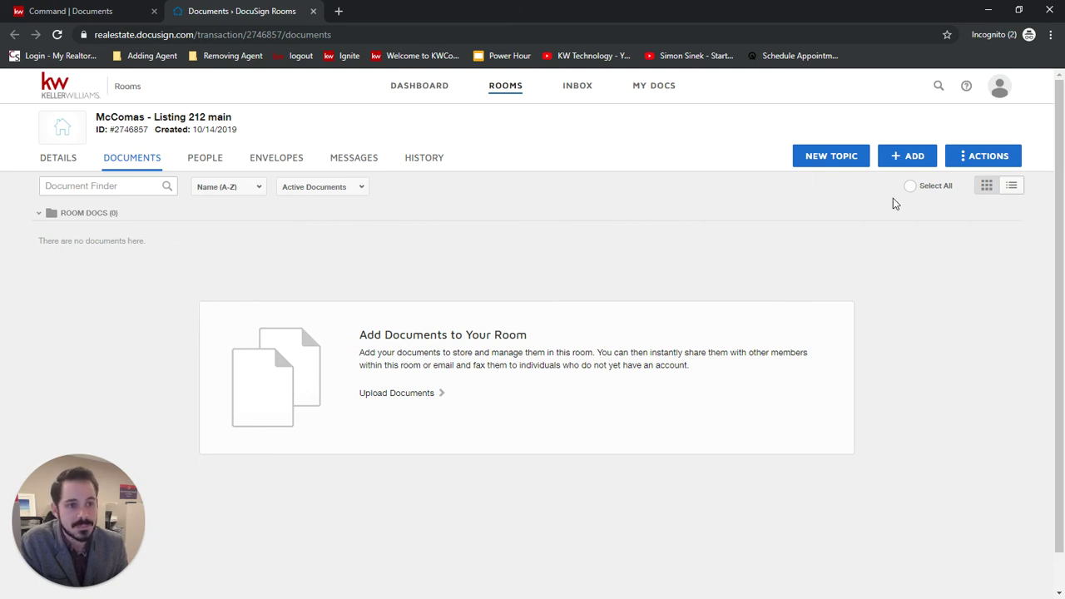
pyautogui.click(909, 156)
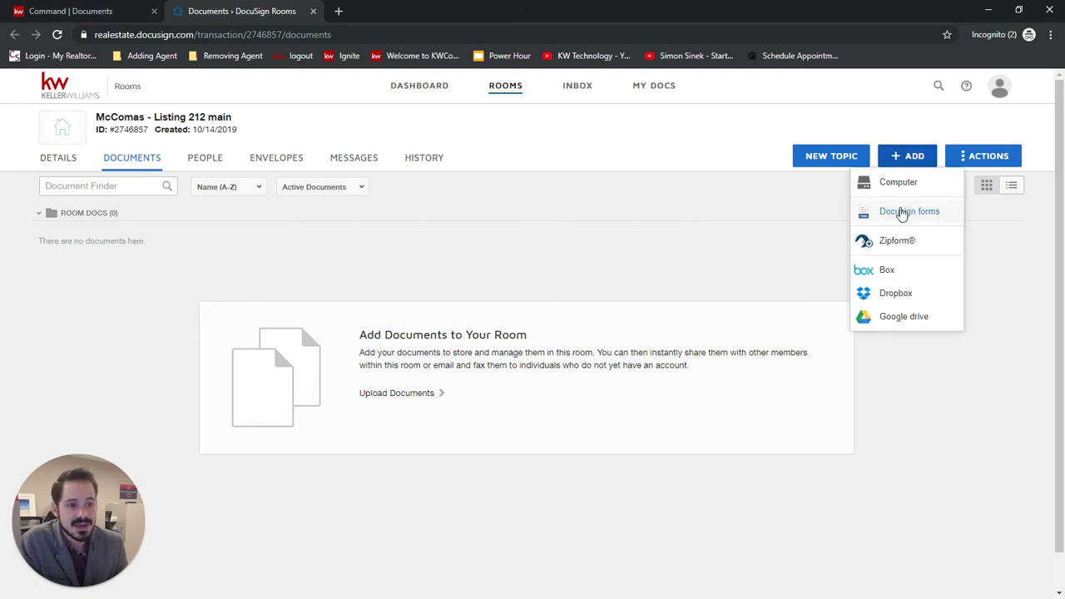
# Step: For DocuSign forms, save the agent's NRDS ID with FLORIDA ASSOCIATION OF REALTORS® as the association
pyautogui.click(899, 213)
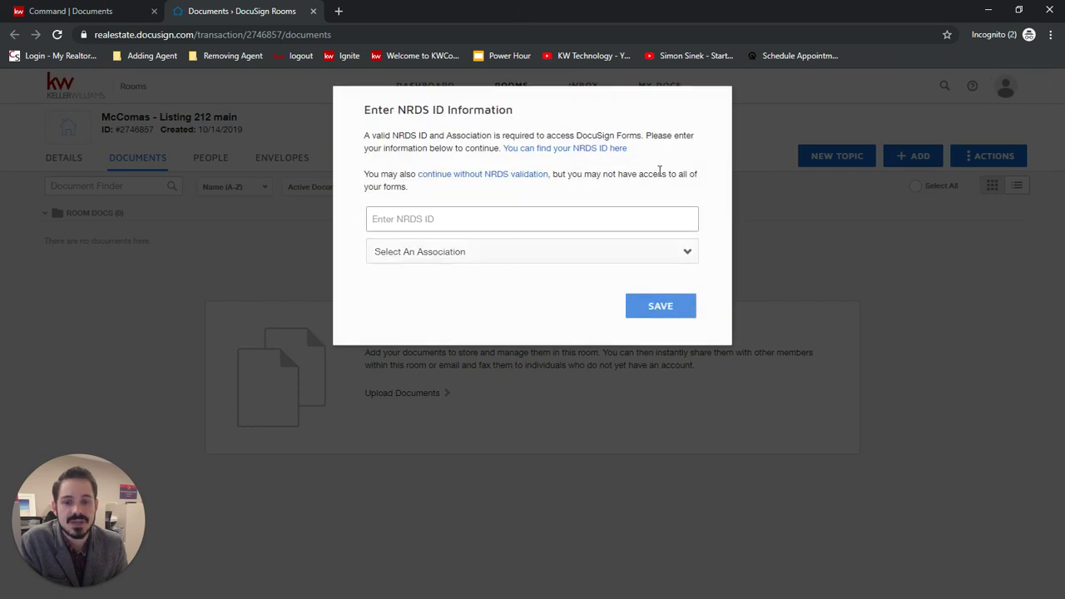
pyautogui.click(408, 219)
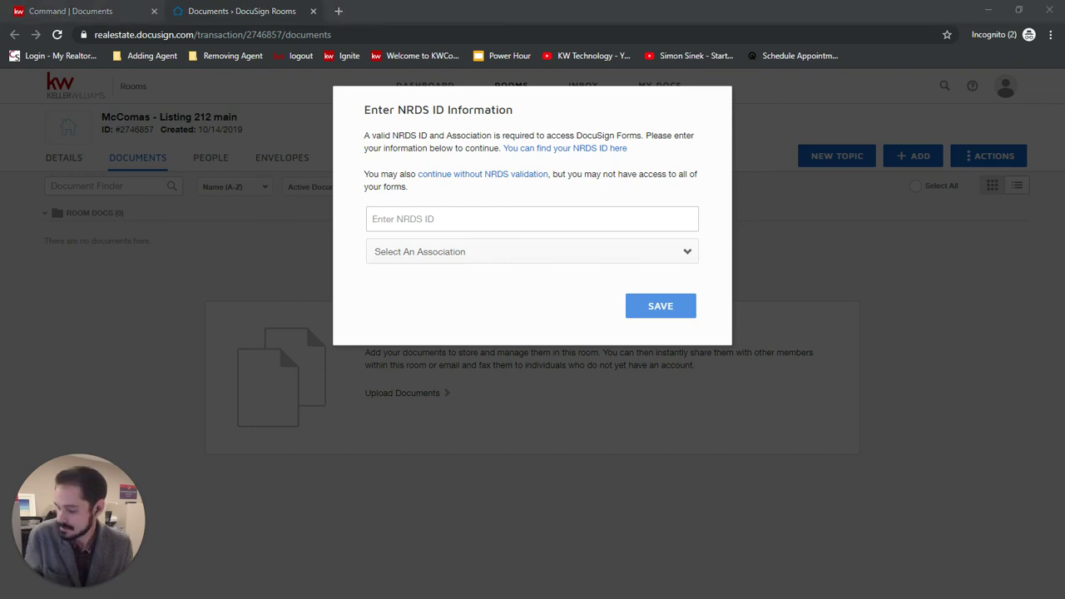
pyautogui.click(389, 218)
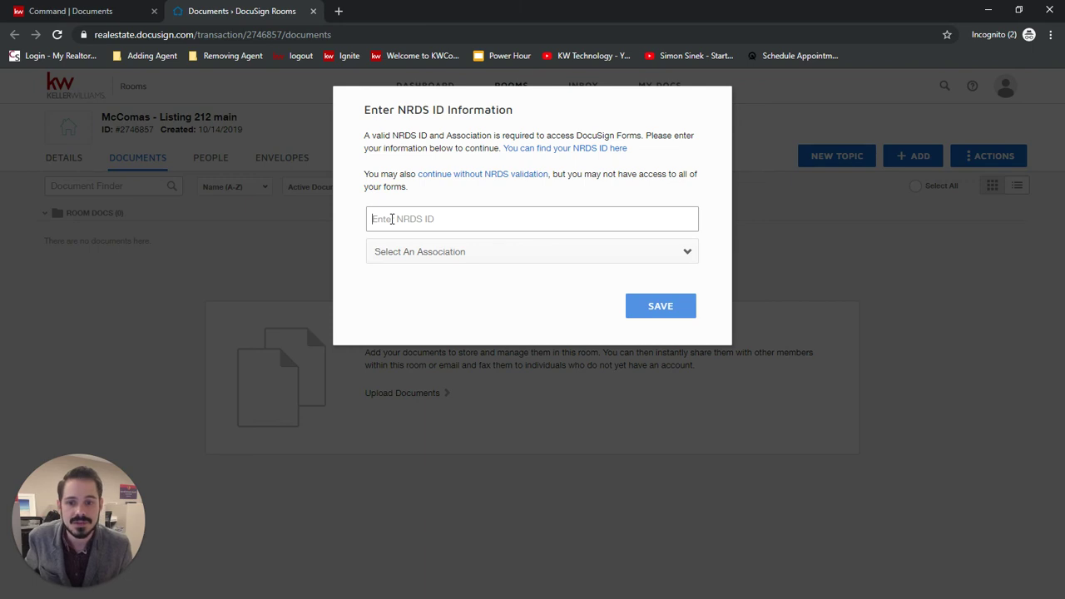
pyautogui.click(541, 247)
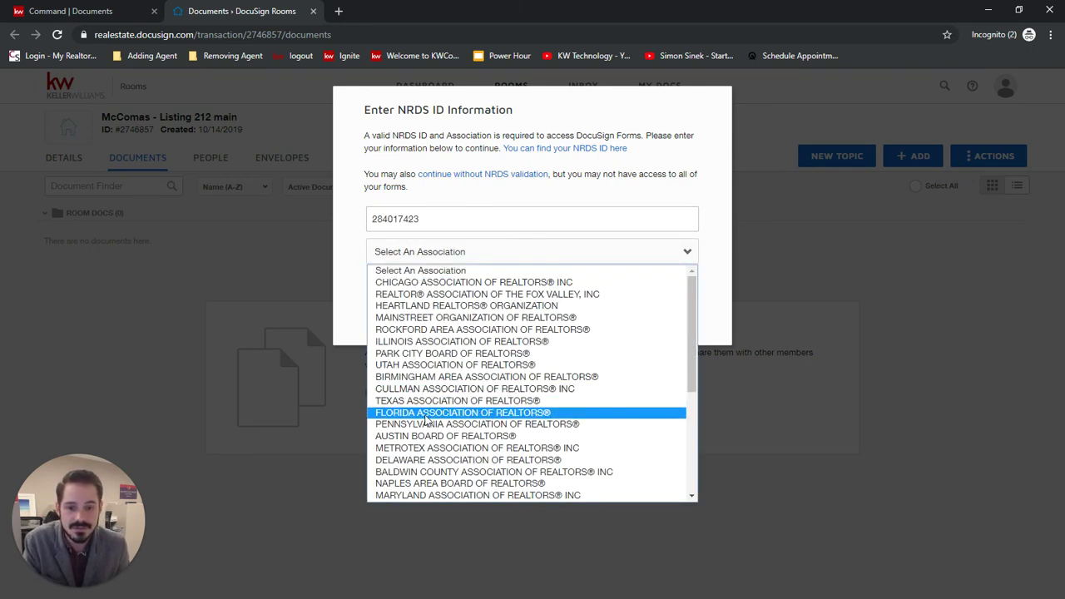
pyautogui.click(410, 413)
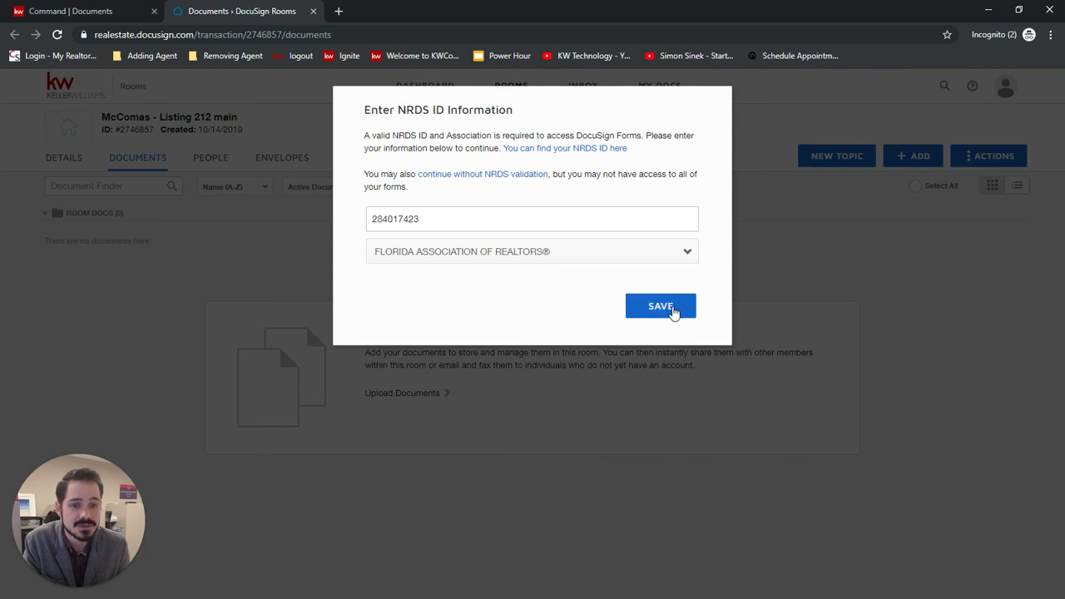
pyautogui.click(661, 306)
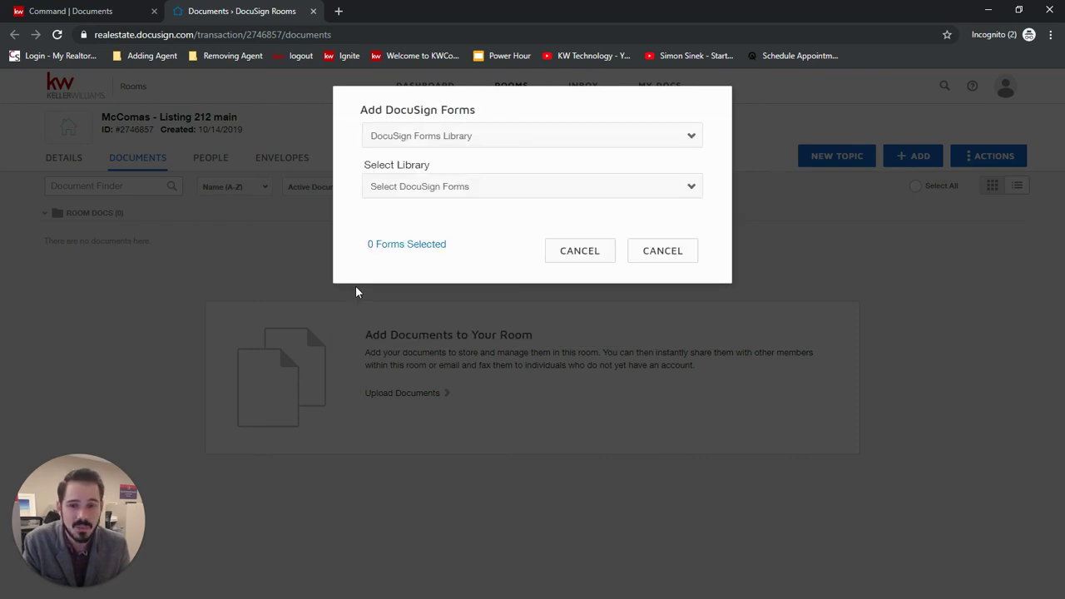
# Step: Choose DocuSign Forms Library as the source and the FAR - Florida Association of Realtors library
pyautogui.click(546, 136)
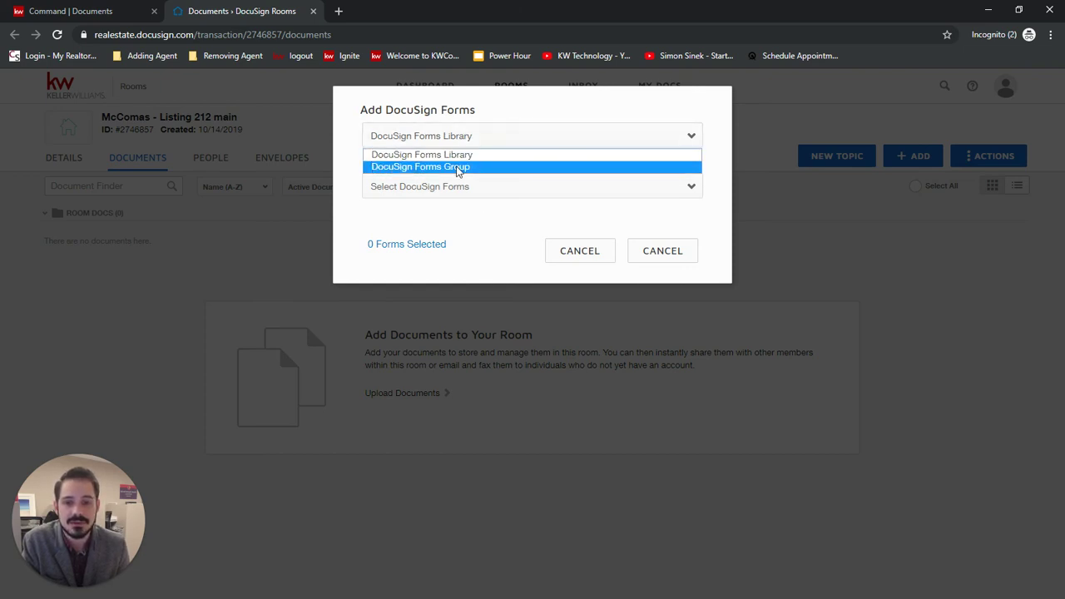
pyautogui.click(417, 168)
pyautogui.click(505, 137)
pyautogui.click(507, 139)
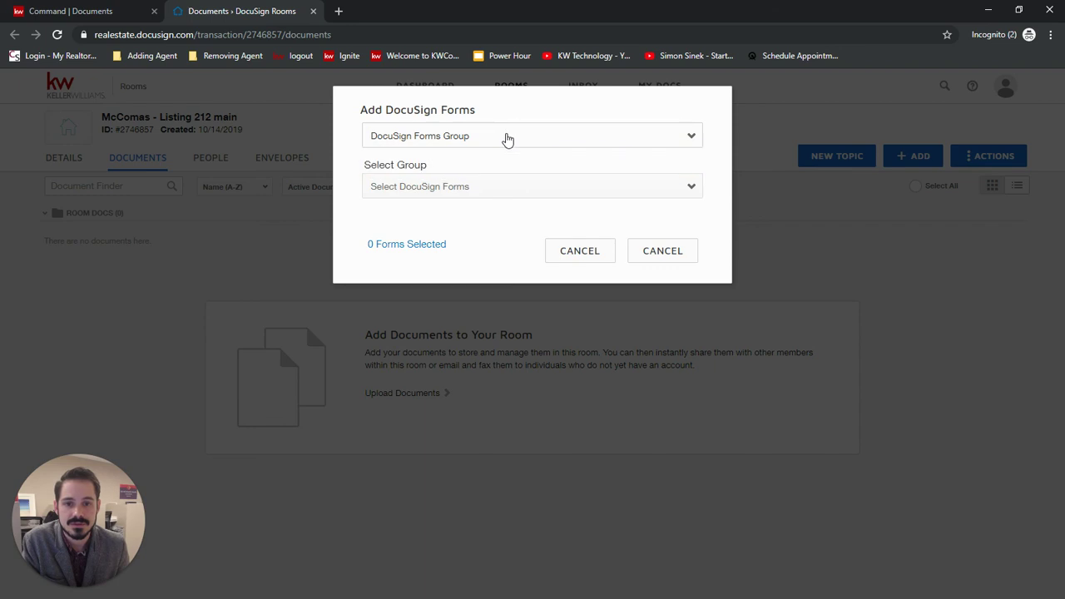
pyautogui.click(507, 139)
pyautogui.click(443, 155)
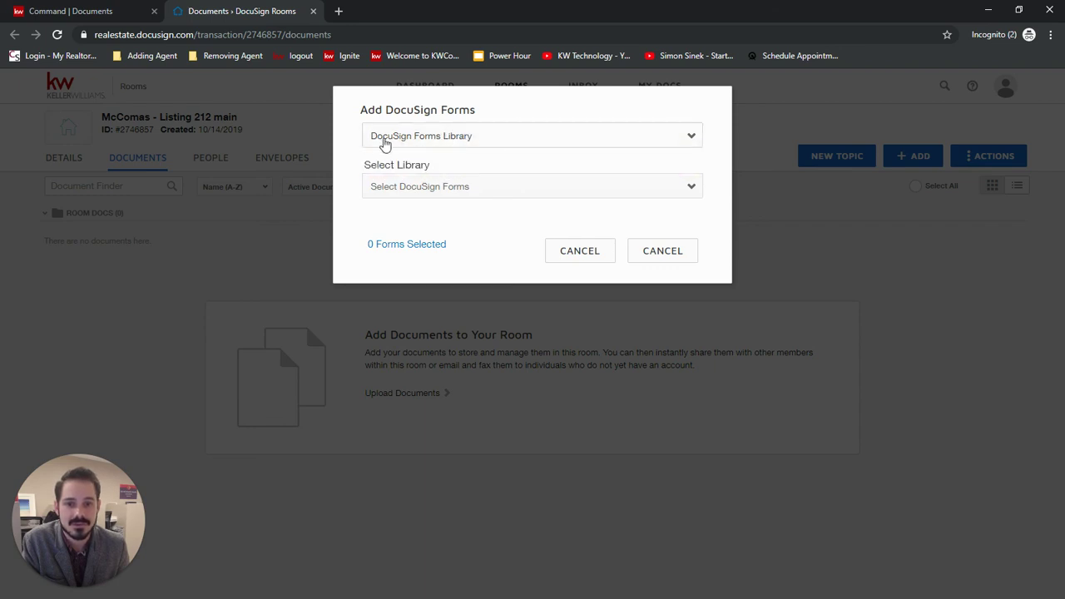
pyautogui.click(489, 188)
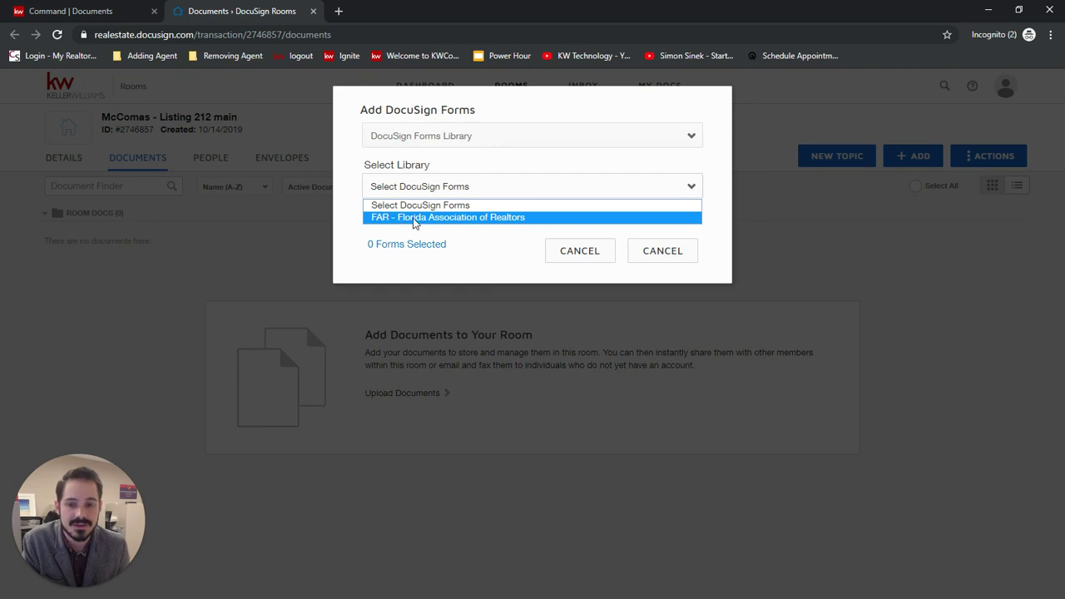
pyautogui.click(466, 221)
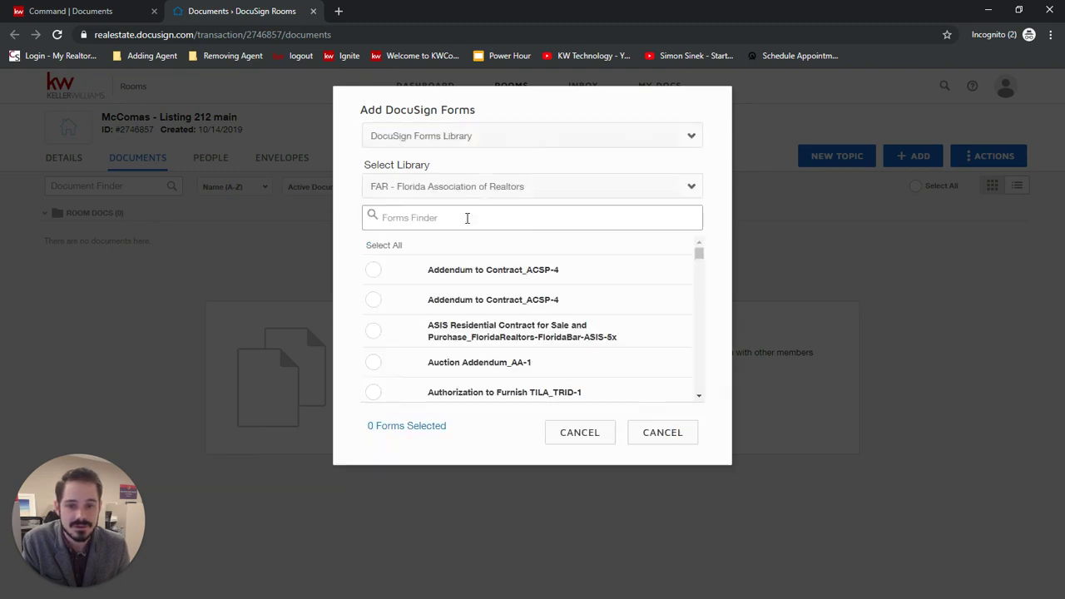
# Step: Search 'exc' and add Exclusive Brokerage Listing Agreement_EBLA-9 to the room
pyautogui.scroll(-8, 678, 276)
pyautogui.scroll(8, 678, 276)
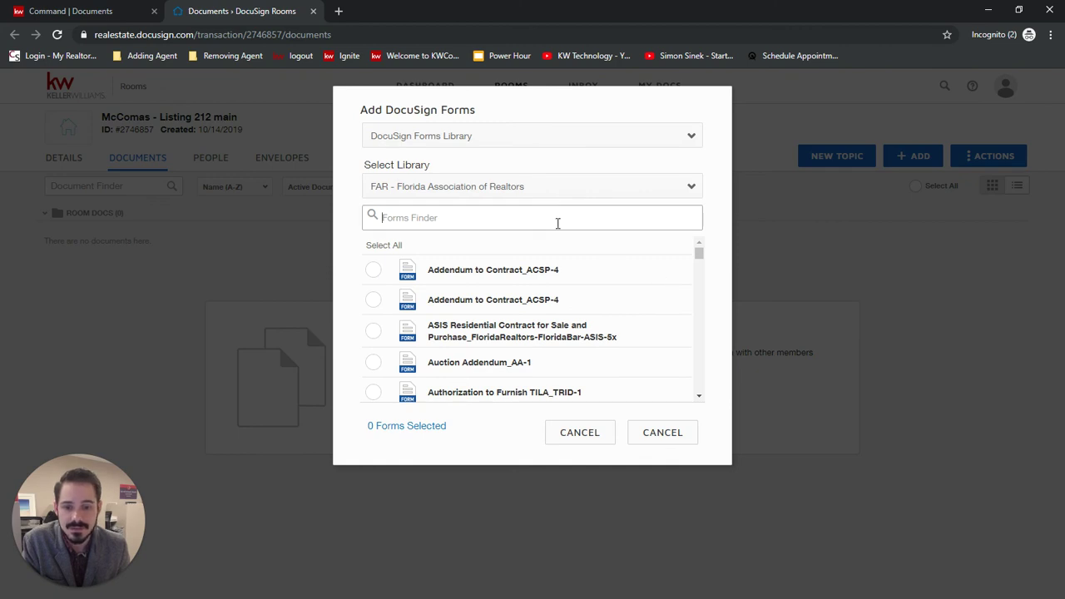
pyautogui.write('exclu')
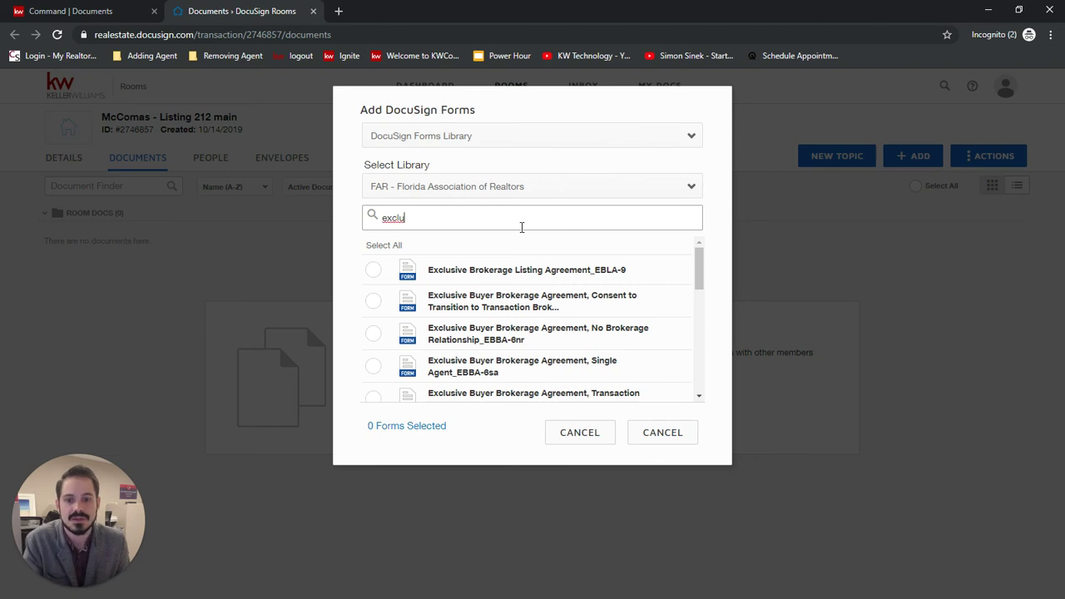
pyautogui.click(372, 270)
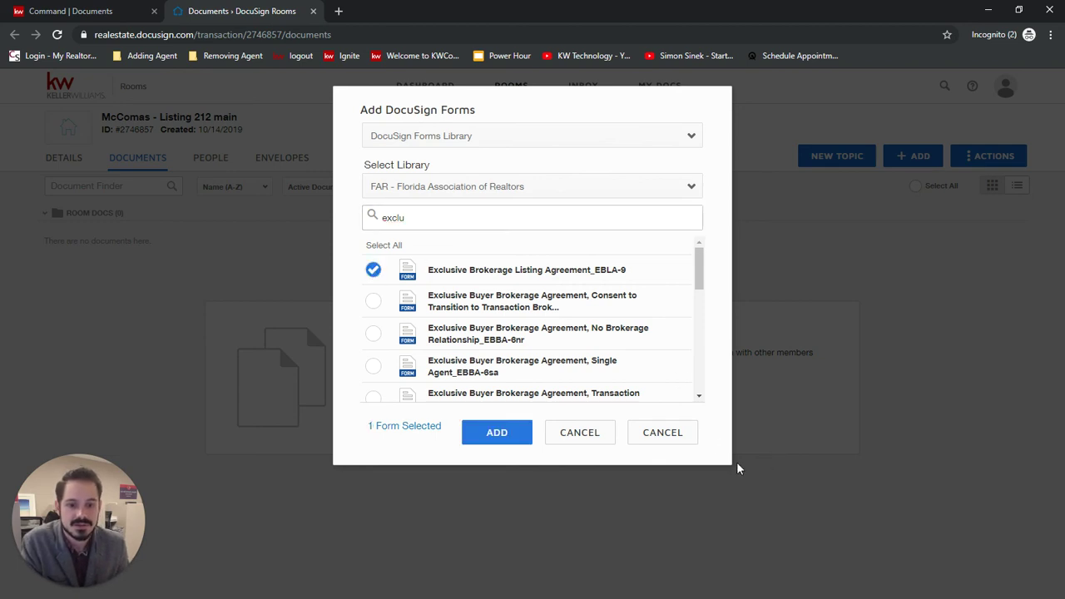
pyautogui.click(497, 432)
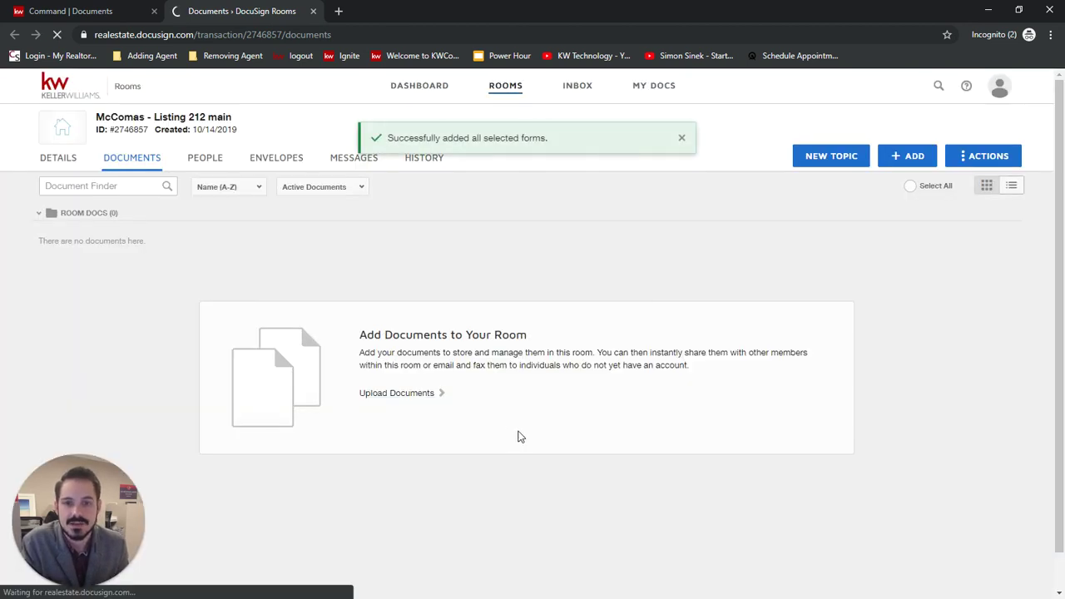